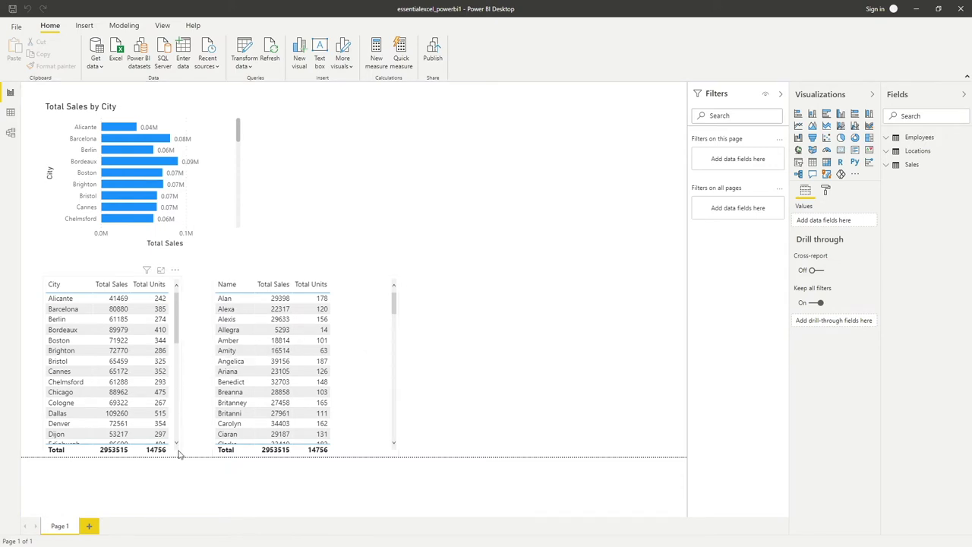
Step: Move the city table beside the bar chart and the employee name table beneath the chart, and enlarge the city table
{"action": "left_click", "coordinate": [178, 306]}
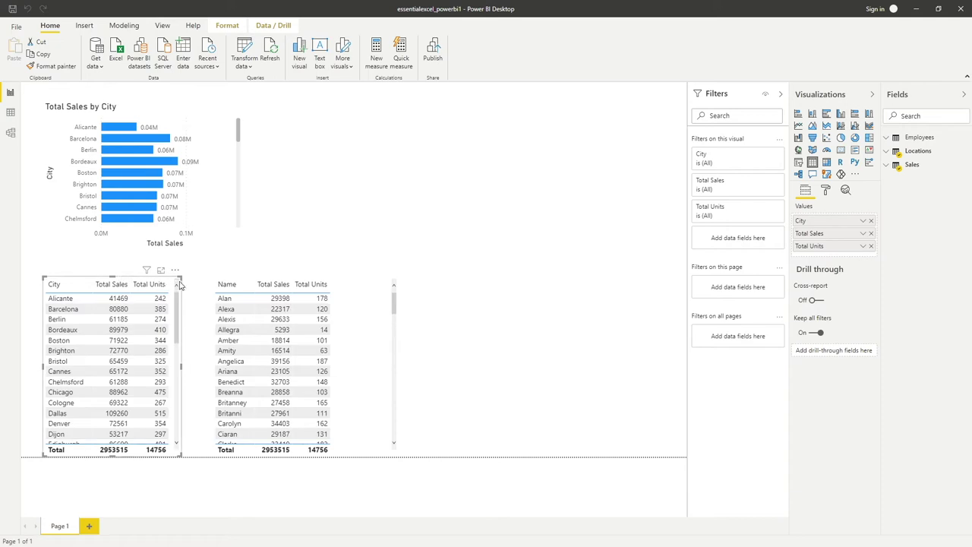
{"action": "left_click_drag", "start_coordinate": [177, 455], "coordinate": [570, 297]}
{"action": "left_click_drag", "start_coordinate": [376, 445], "coordinate": [194, 437]}
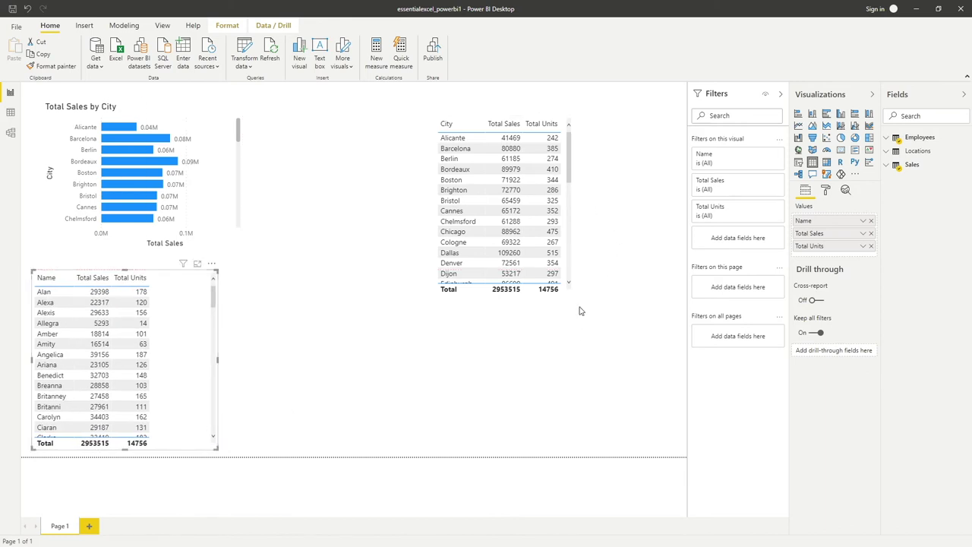
{"action": "left_click_drag", "start_coordinate": [434, 296], "coordinate": [390, 316]}
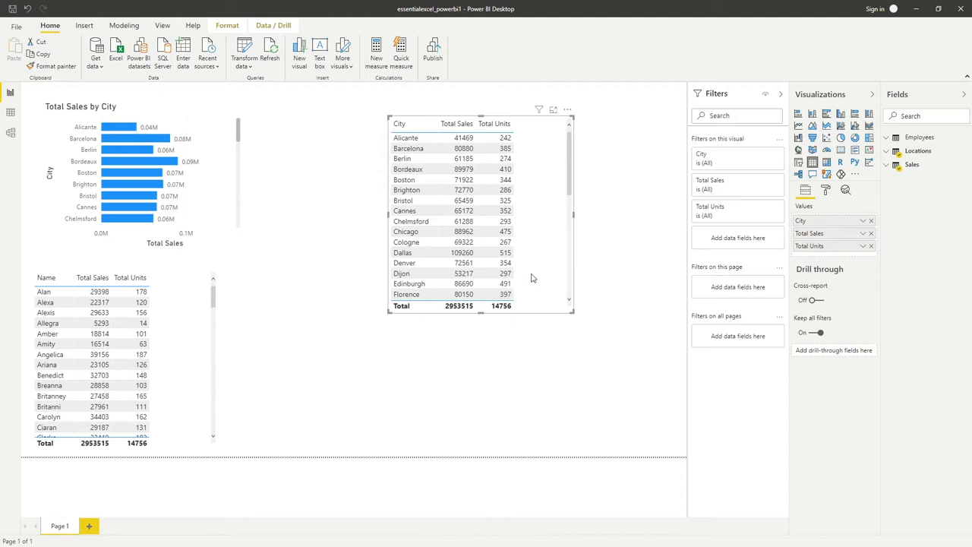
Step: Replace City with Country from Locations in the city table, remove its Total Units column, and make the table smaller
{"action": "left_click", "coordinate": [871, 246]}
{"action": "left_click", "coordinate": [871, 220]}
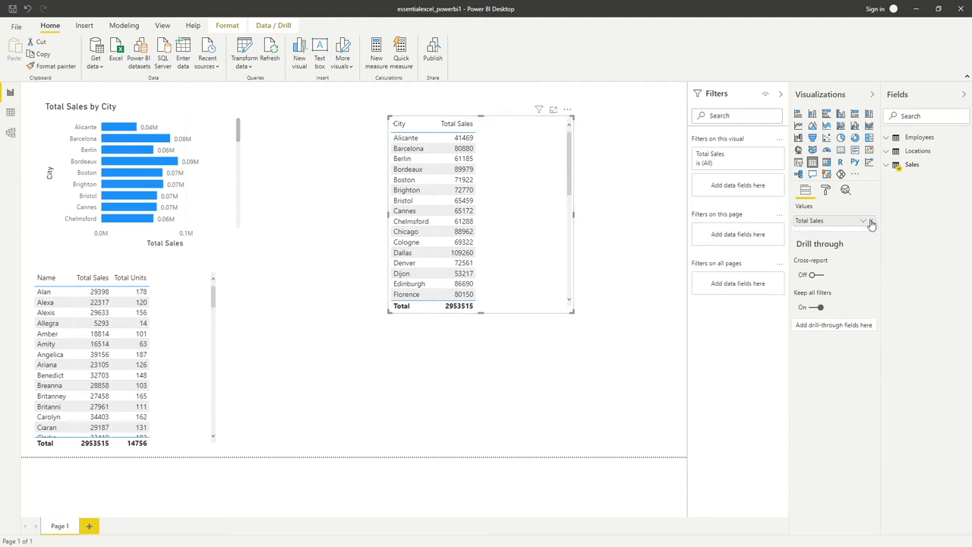
{"action": "left_click", "coordinate": [890, 151]}
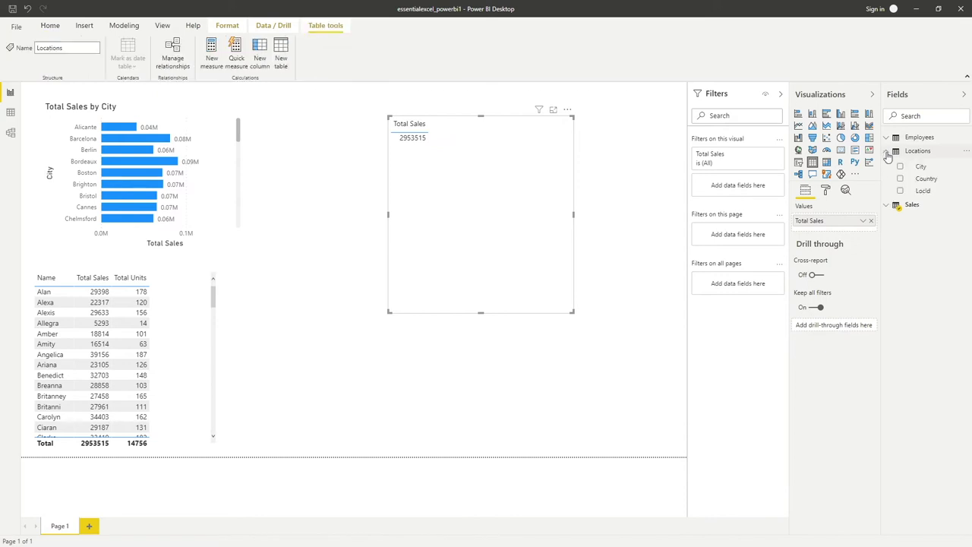
{"action": "left_click_drag", "start_coordinate": [934, 184], "coordinate": [855, 220]}
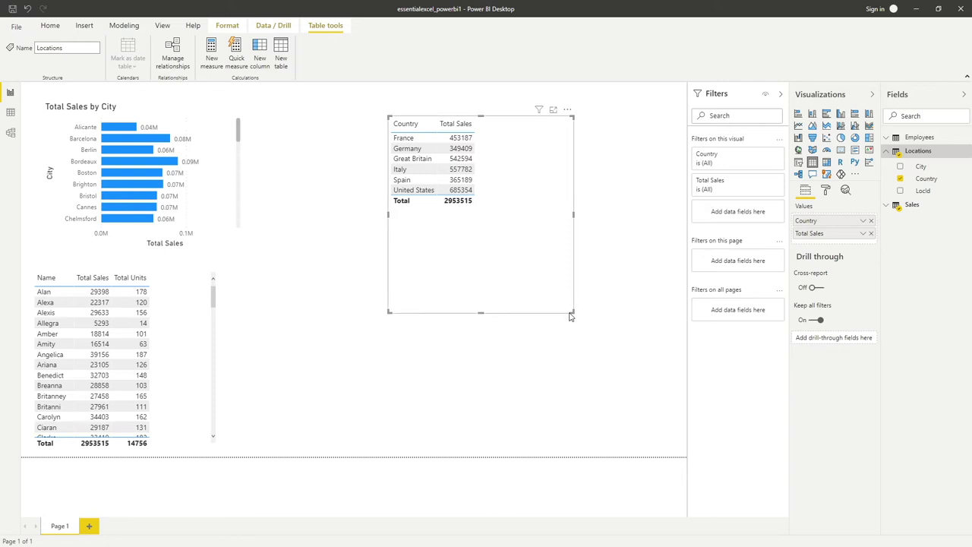
{"action": "left_click_drag", "start_coordinate": [570, 312], "coordinate": [447, 248]}
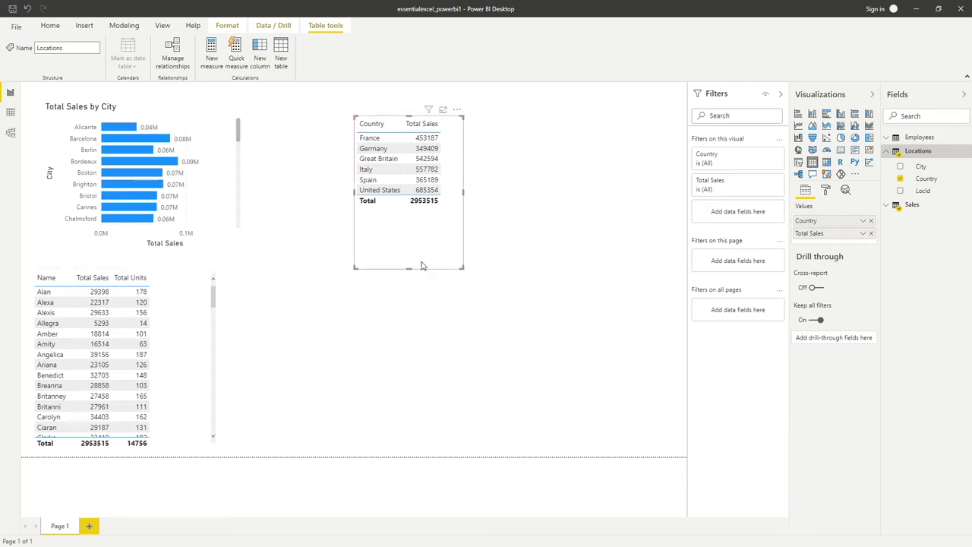
Step: Place the name table beside the country table, replace Name with City, remove Total Units, and narrow the table
{"action": "left_click_drag", "start_coordinate": [186, 362], "coordinate": [642, 199]}
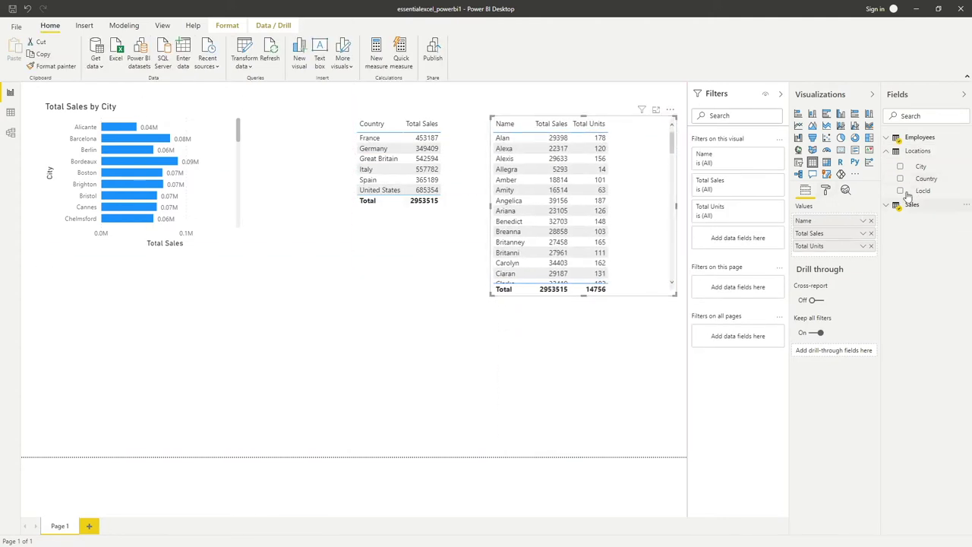
{"action": "left_click_drag", "start_coordinate": [920, 167], "coordinate": [852, 221]}
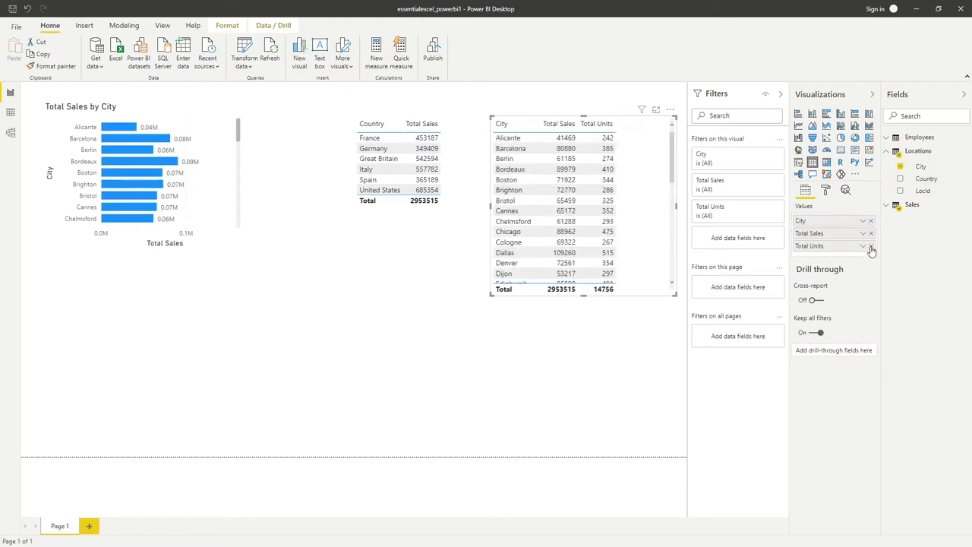
{"action": "left_click", "coordinate": [870, 246]}
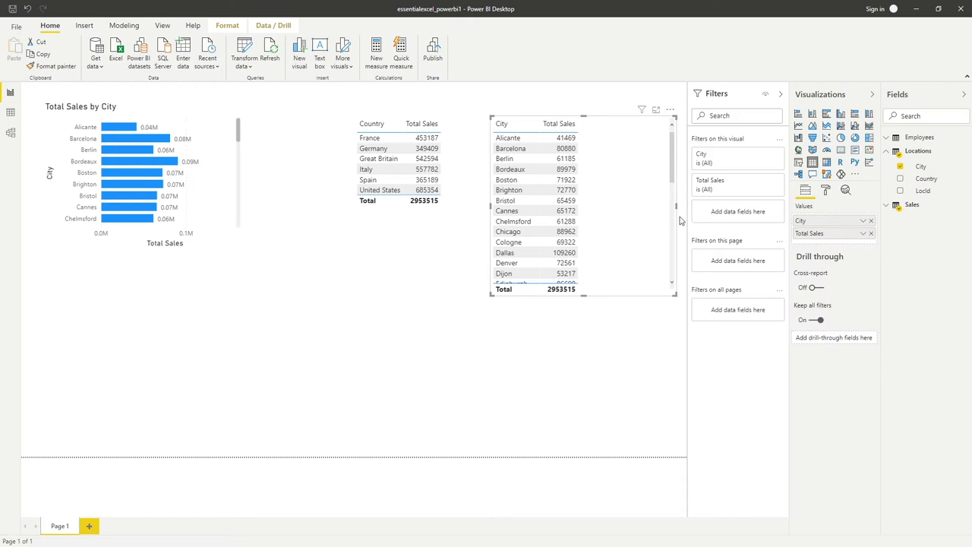
{"action": "left_click_drag", "start_coordinate": [675, 206], "coordinate": [621, 209]}
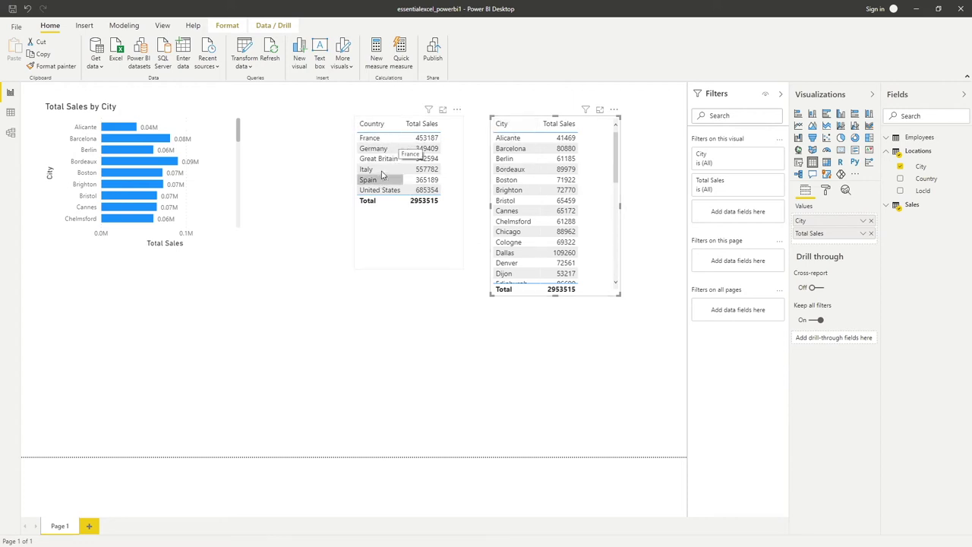
Step: Cross-filter the city table and bar chart by France from the country table
{"action": "left_click", "coordinate": [429, 142]}
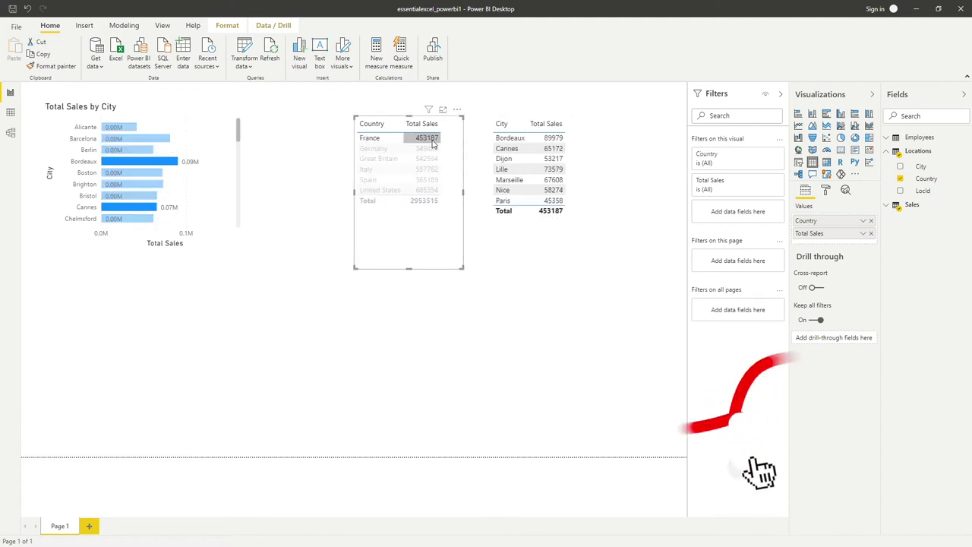
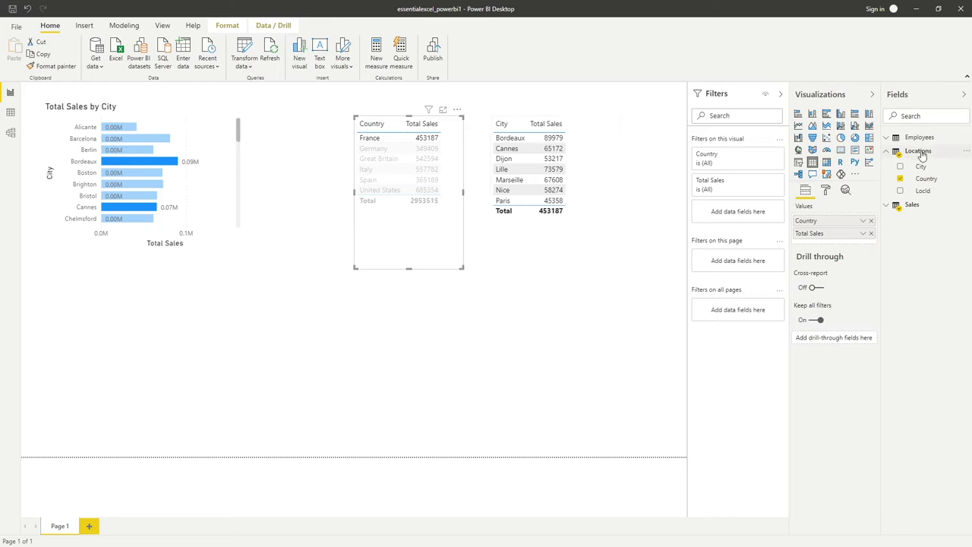
Step: Format the Total Sales field of the Sales table as £ English (United Kingdom) currency
{"action": "left_click", "coordinate": [889, 206]}
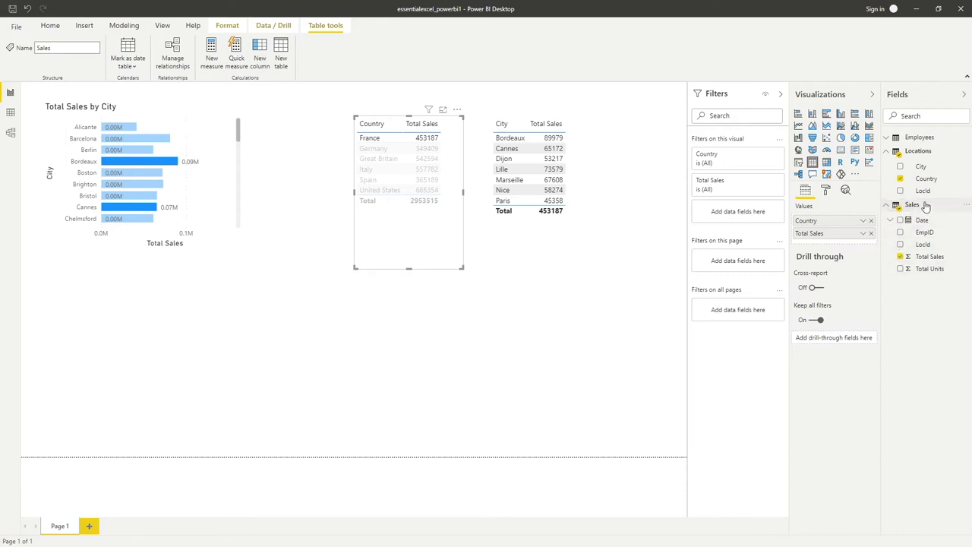
{"action": "left_click", "coordinate": [927, 258]}
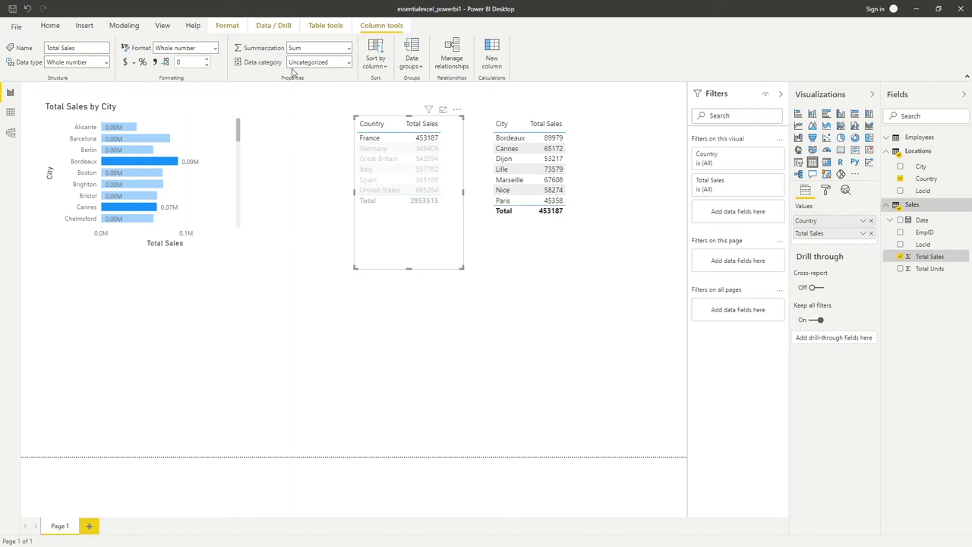
{"action": "left_click", "coordinate": [325, 28]}
{"action": "left_click", "coordinate": [272, 25]}
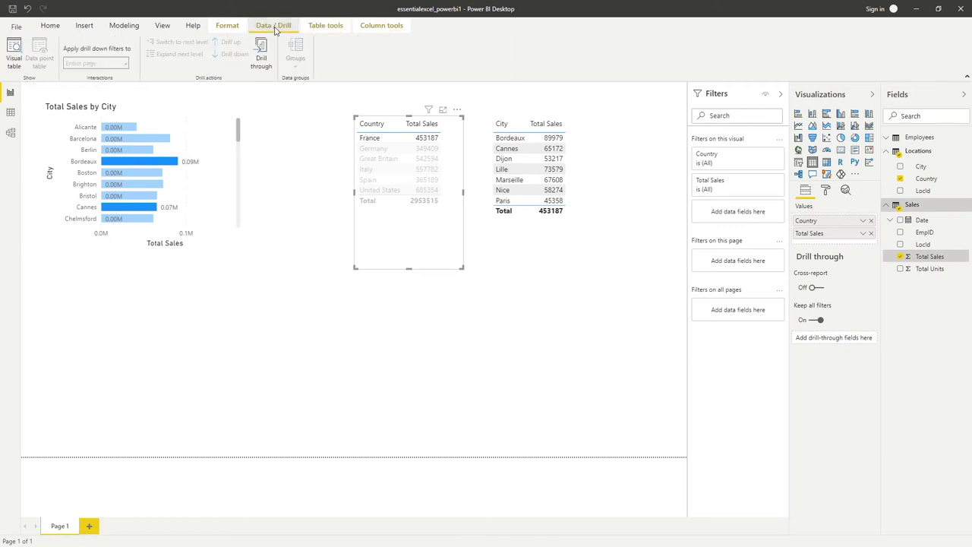
{"action": "left_click", "coordinate": [368, 29]}
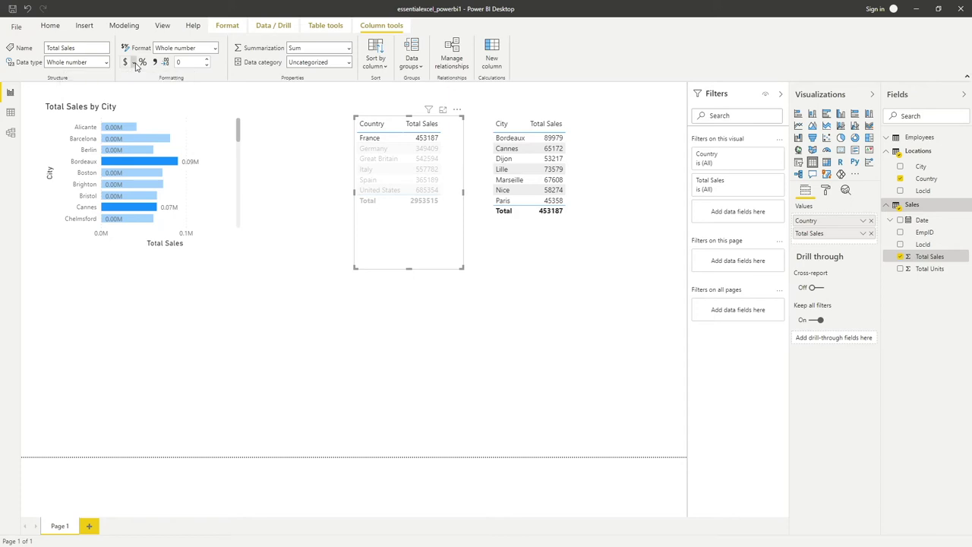
{"action": "left_click", "coordinate": [134, 65]}
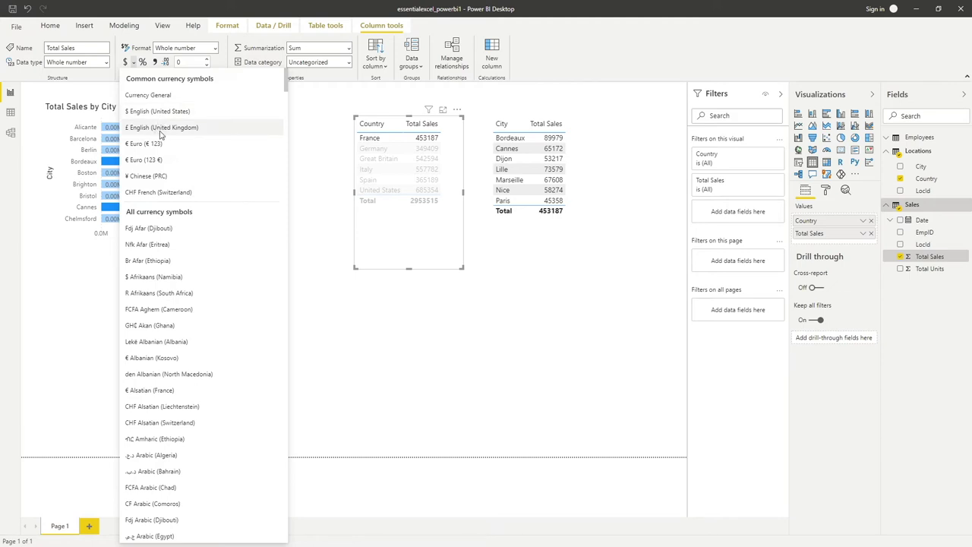
{"action": "left_click", "coordinate": [148, 128]}
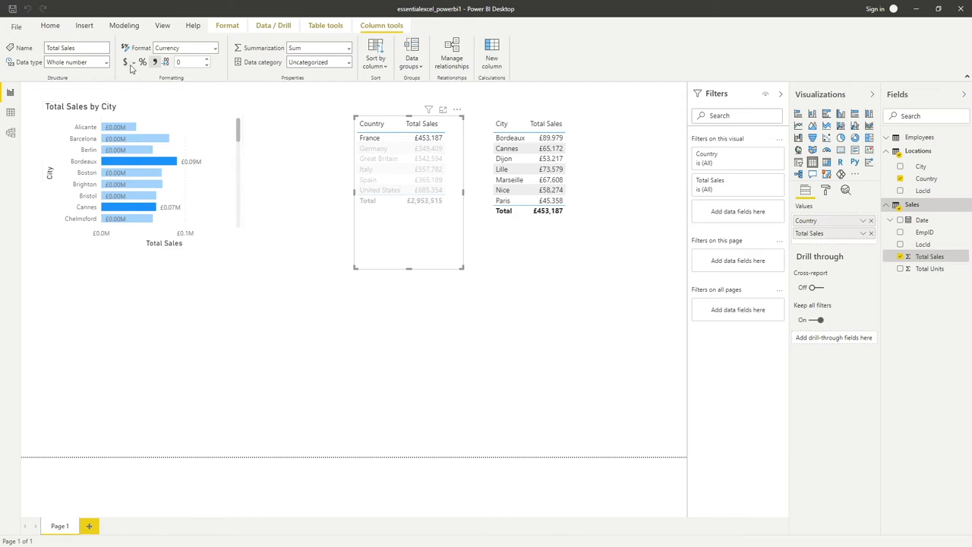
Step: Try Total Sales as a whole number with thousands separators and as a decimal number with 2 decimal places
{"action": "left_click", "coordinate": [156, 65]}
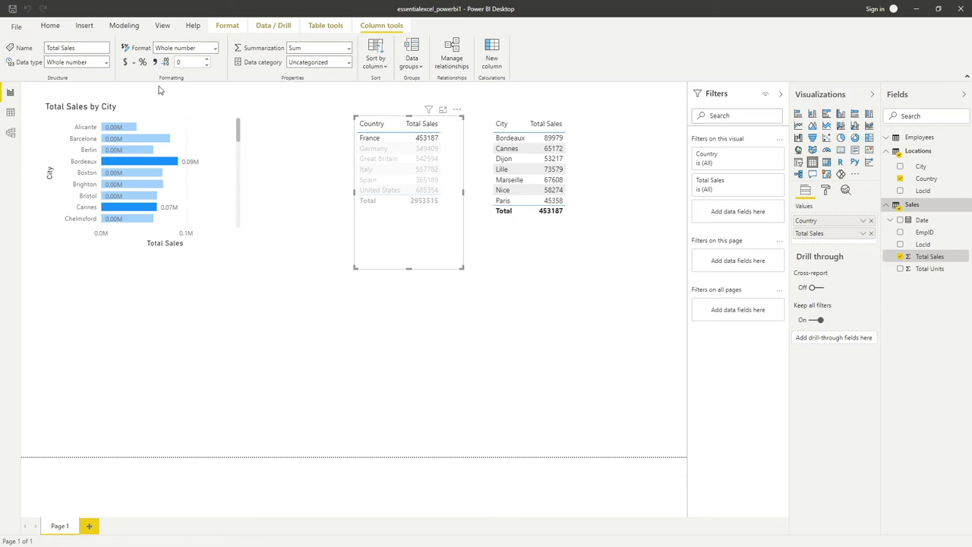
{"action": "left_click", "coordinate": [156, 63]}
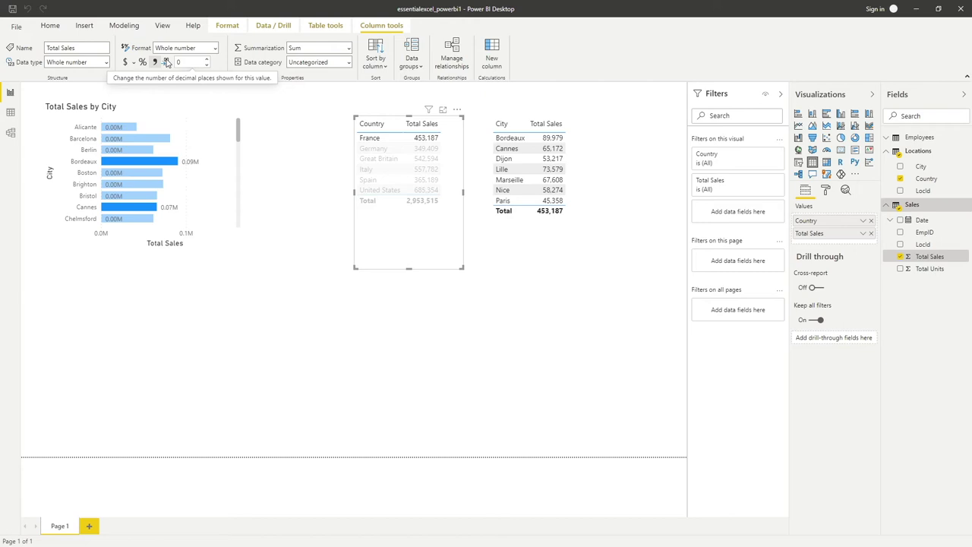
{"action": "left_click", "coordinate": [216, 49]}
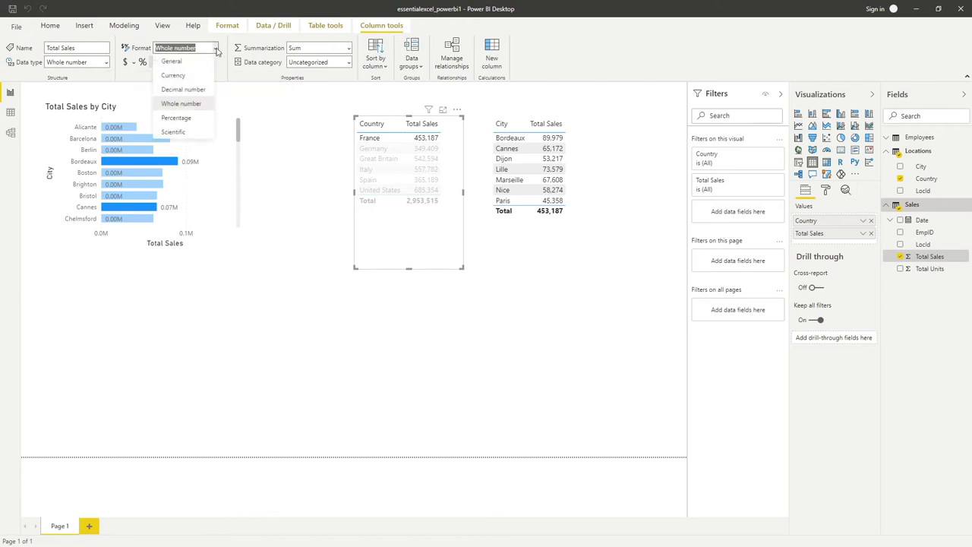
{"action": "left_click", "coordinate": [195, 90]}
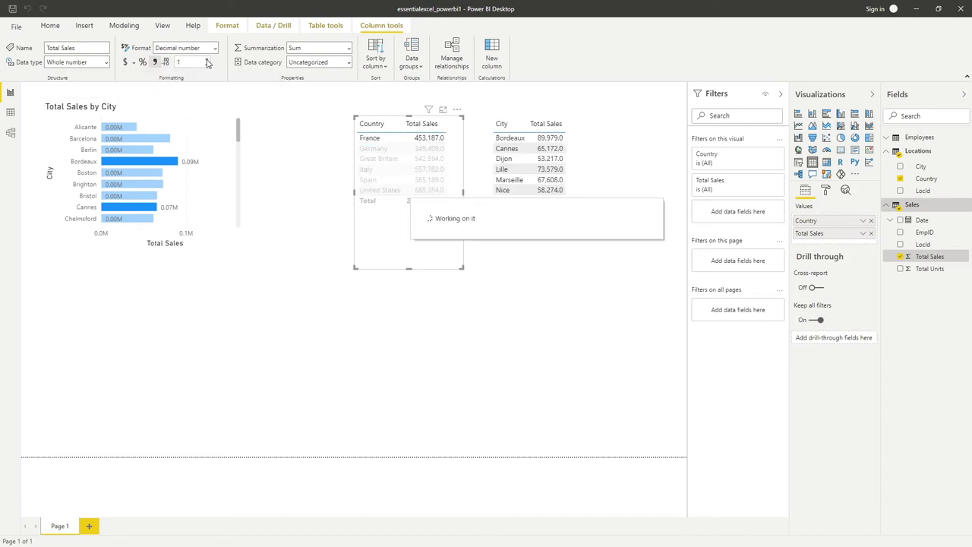
{"action": "left_click", "coordinate": [207, 60]}
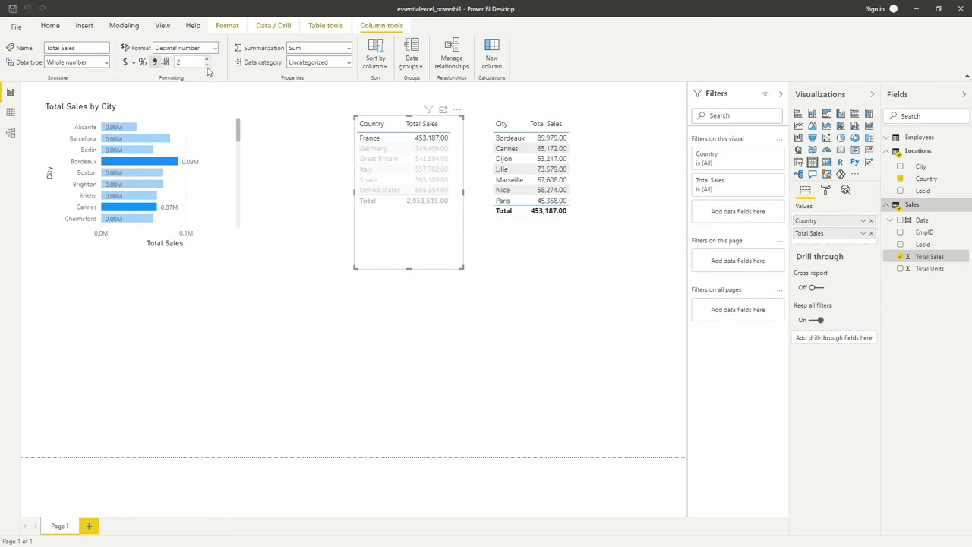
Step: Format Total Sales as Currency General with no decimal places
{"action": "left_click", "coordinate": [205, 65]}
{"action": "left_click", "coordinate": [132, 66]}
{"action": "left_click", "coordinate": [148, 97]}
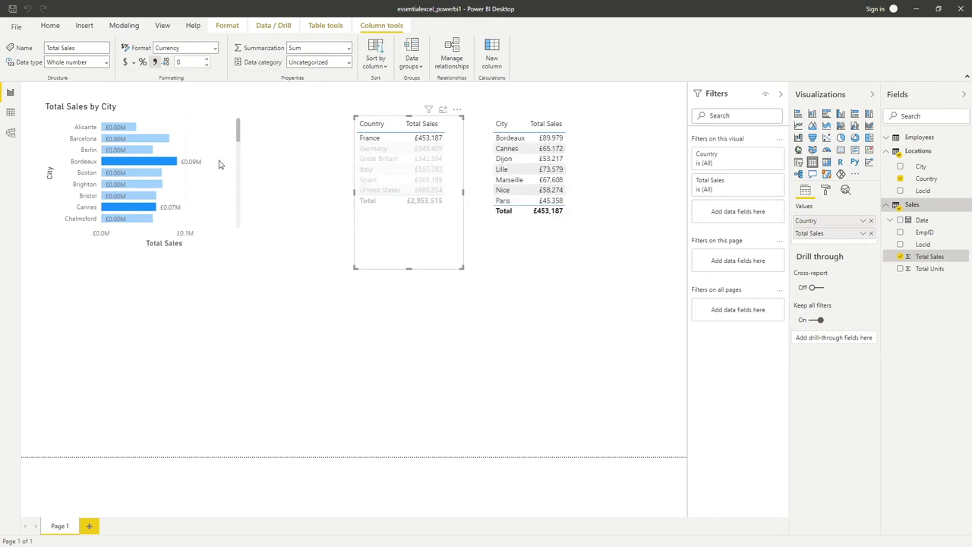
Step: Clear the France cross-filter from the country table and deselect the visual
{"action": "left_click", "coordinate": [494, 319]}
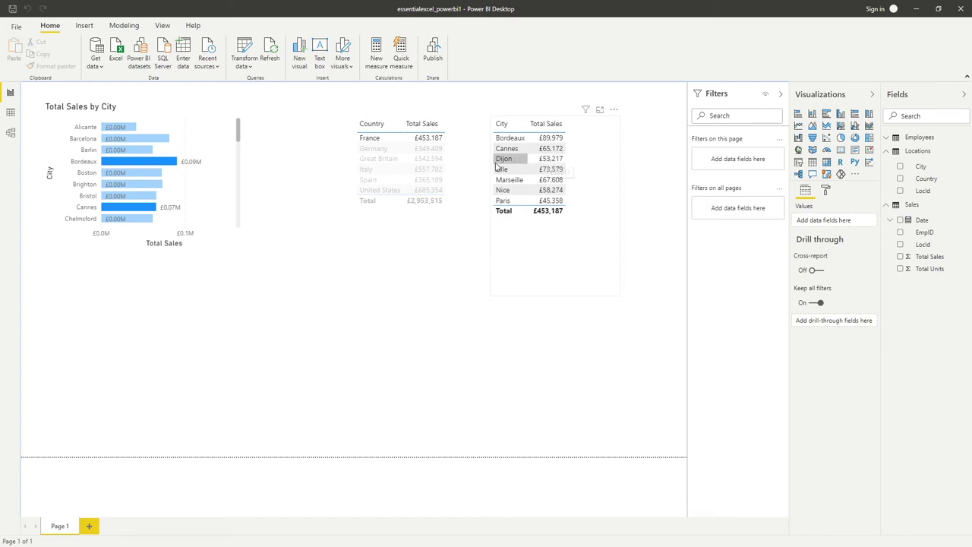
{"action": "left_click", "coordinate": [425, 137]}
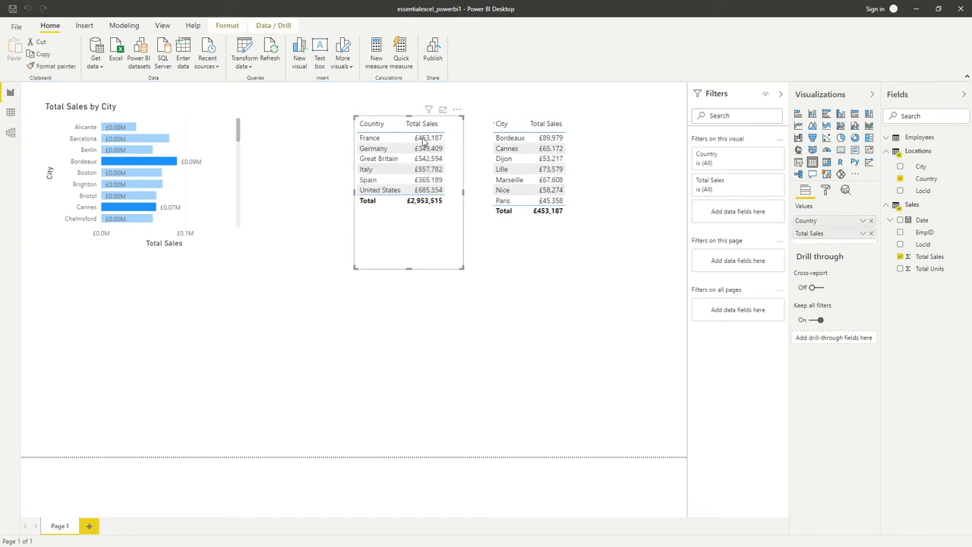
{"action": "left_click", "coordinate": [403, 302]}
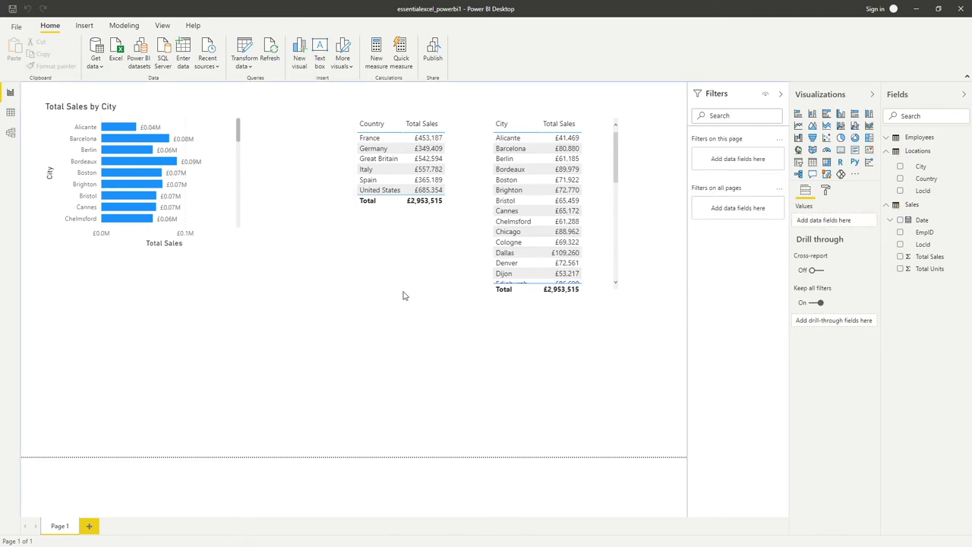
Step: Summarize Total Sales in the country table by Count and widen the table to fit the column
{"action": "left_click", "coordinate": [414, 241]}
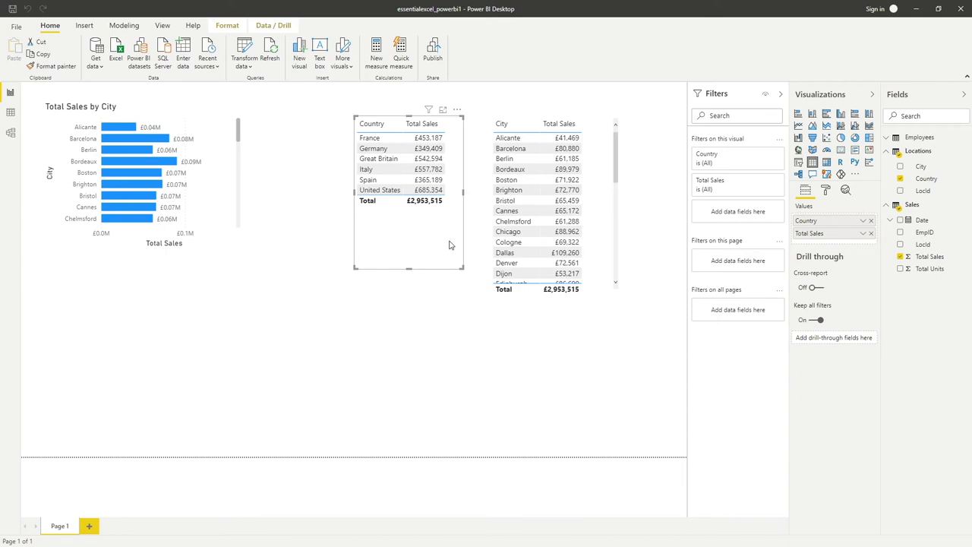
{"action": "left_click", "coordinate": [863, 235]}
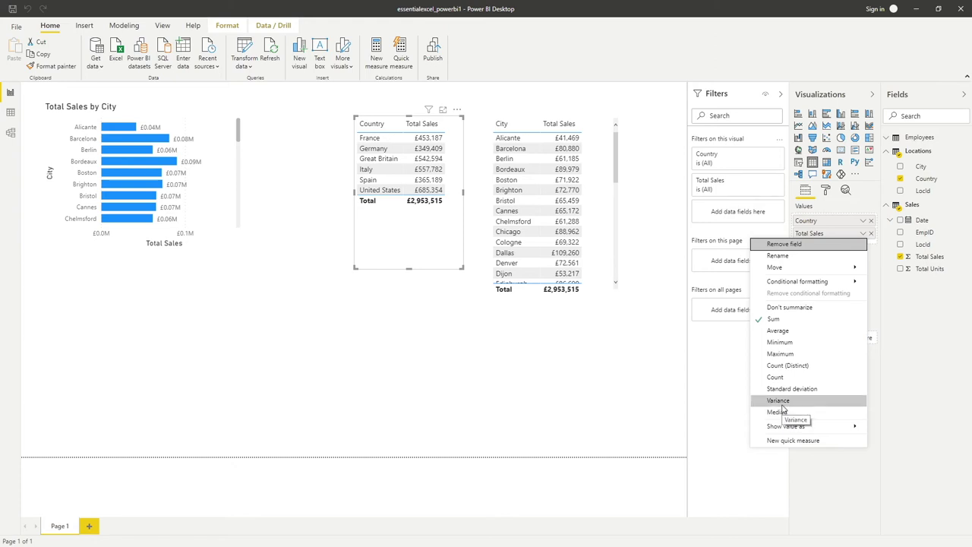
{"action": "left_click", "coordinate": [775, 378]}
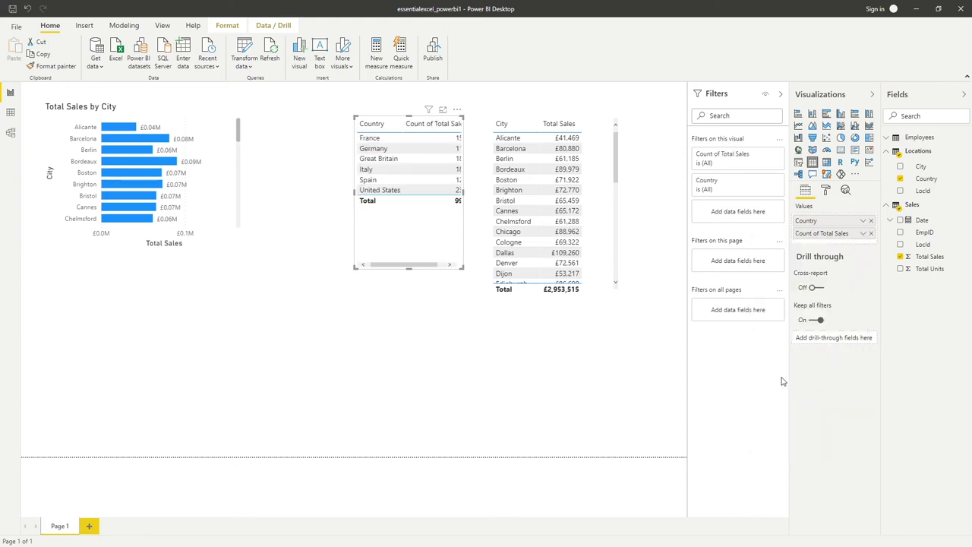
{"action": "mouse_move", "coordinate": [351, 191]}
{"action": "left_mouse_down"}
{"action": "mouse_move", "coordinate": [326, 196]}
{"action": "mouse_move", "coordinate": [335, 192]}
{"action": "left_mouse_up"}
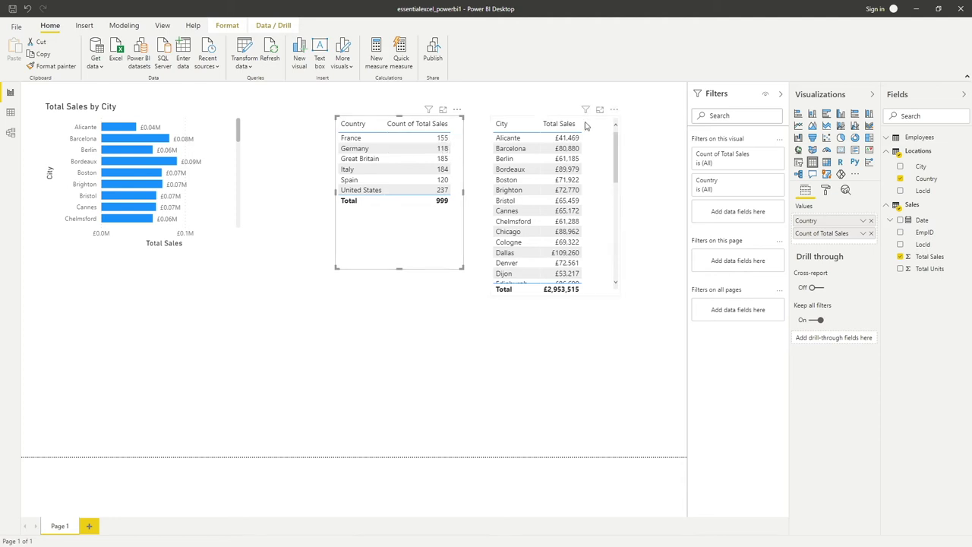
Step: Select France in the country count table to examine the matching city sales
{"action": "left_click", "coordinate": [361, 139]}
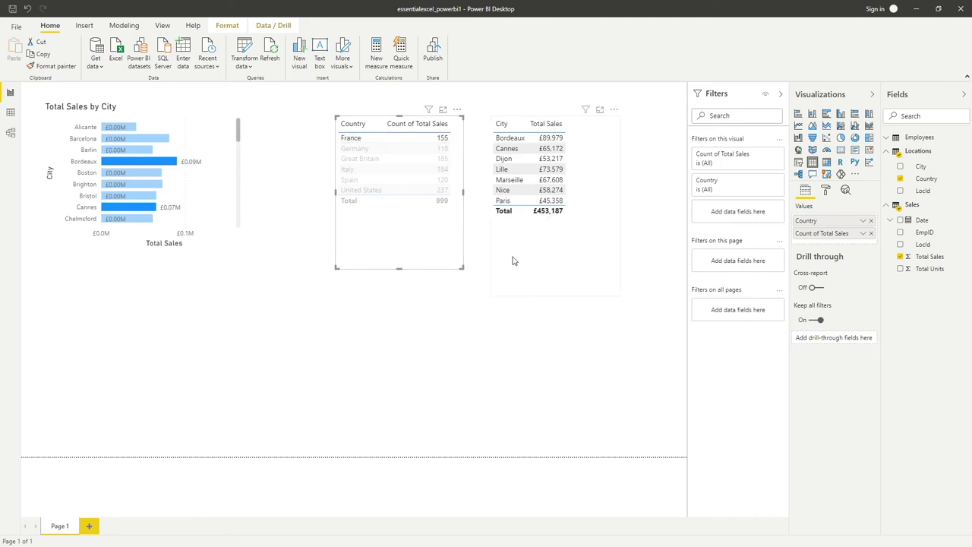
Step: Widen the city table and add Total Sales to it a second time
{"action": "left_click", "coordinate": [588, 252]}
{"action": "left_click_drag", "start_coordinate": [620, 205], "coordinate": [661, 209]}
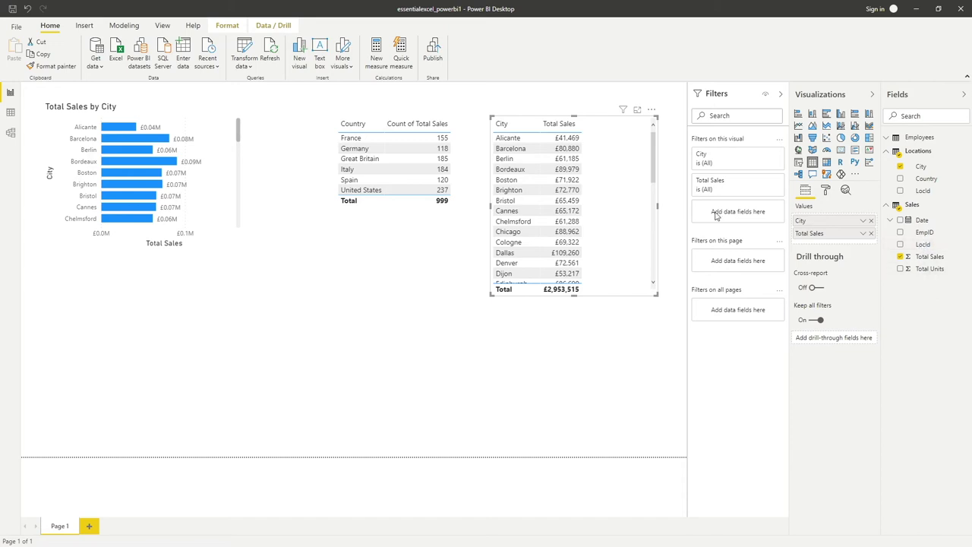
{"action": "left_click_drag", "start_coordinate": [929, 256], "coordinate": [858, 245]}
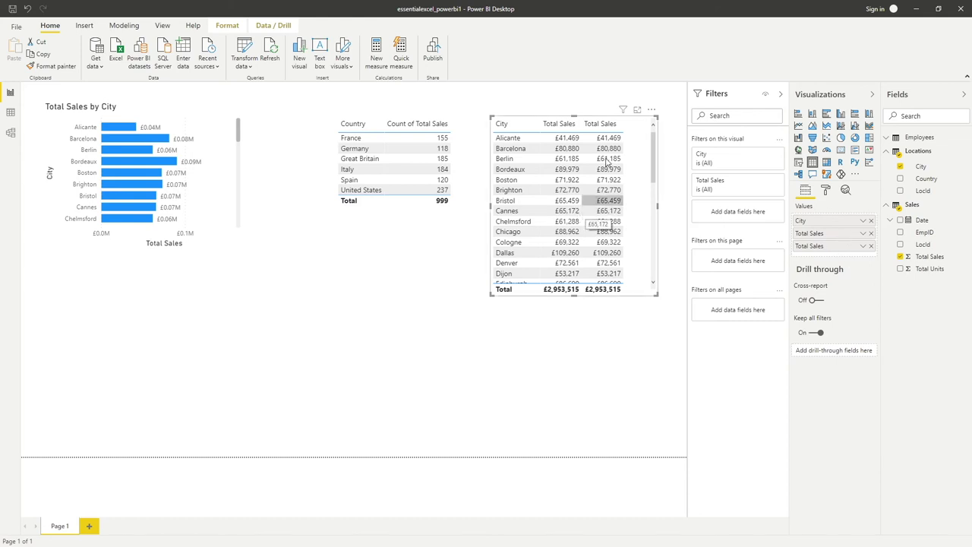
Step: Summarize the city table's second Total Sales column by Count and widen the table slightly
{"action": "left_click", "coordinate": [862, 246]}
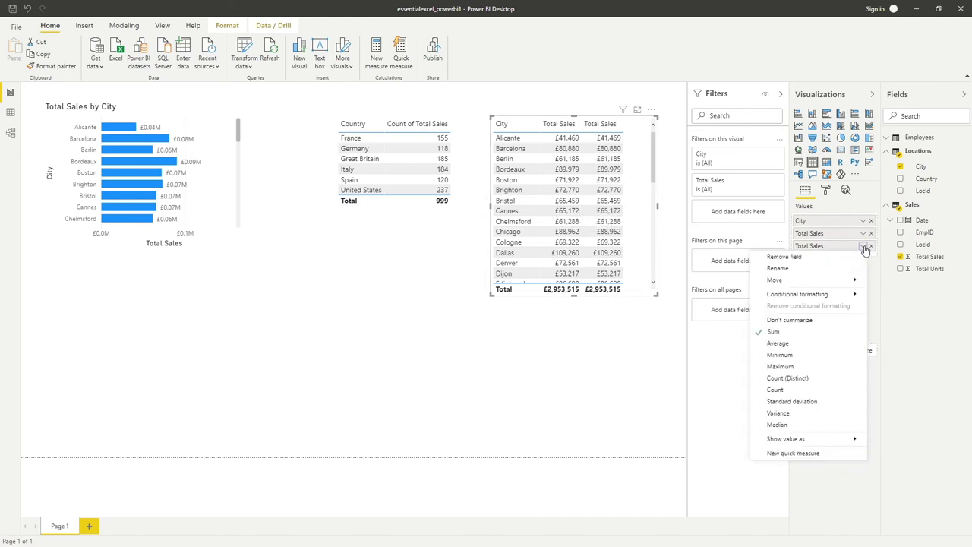
{"action": "left_click", "coordinate": [774, 390]}
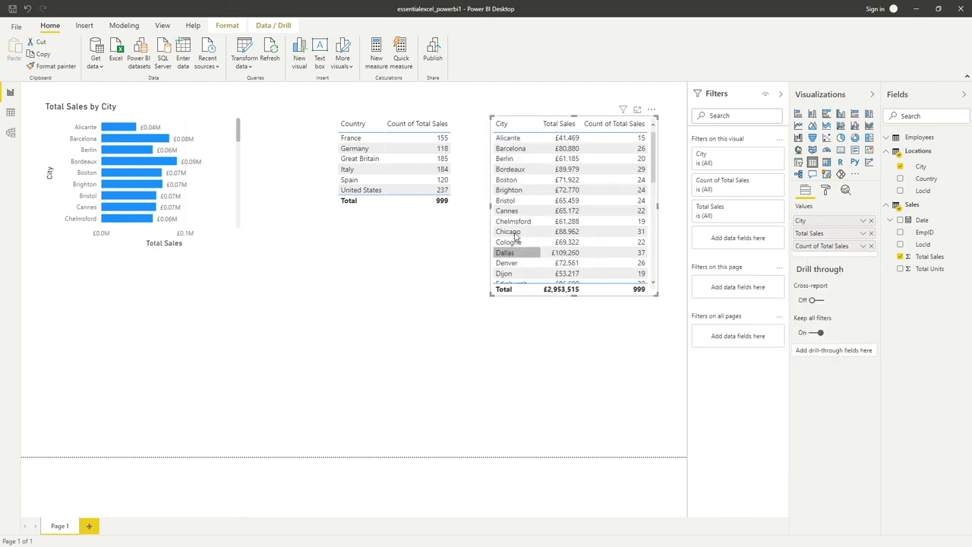
{"action": "left_click_drag", "start_coordinate": [490, 206], "coordinate": [476, 206]}
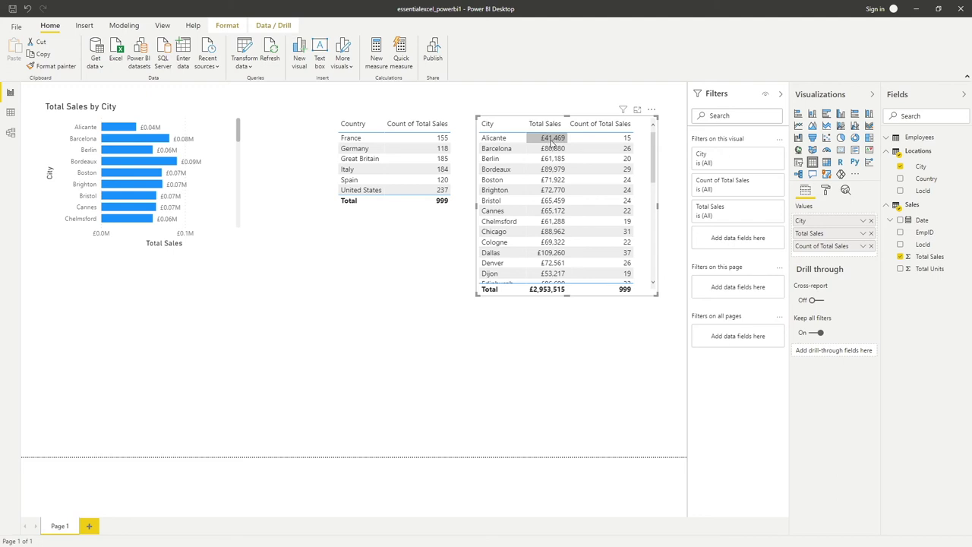
Step: Move the country table closer to the Total Sales by City bar chart
{"action": "left_click", "coordinate": [444, 236]}
{"action": "left_click_drag", "start_coordinate": [440, 239], "coordinate": [402, 241]}
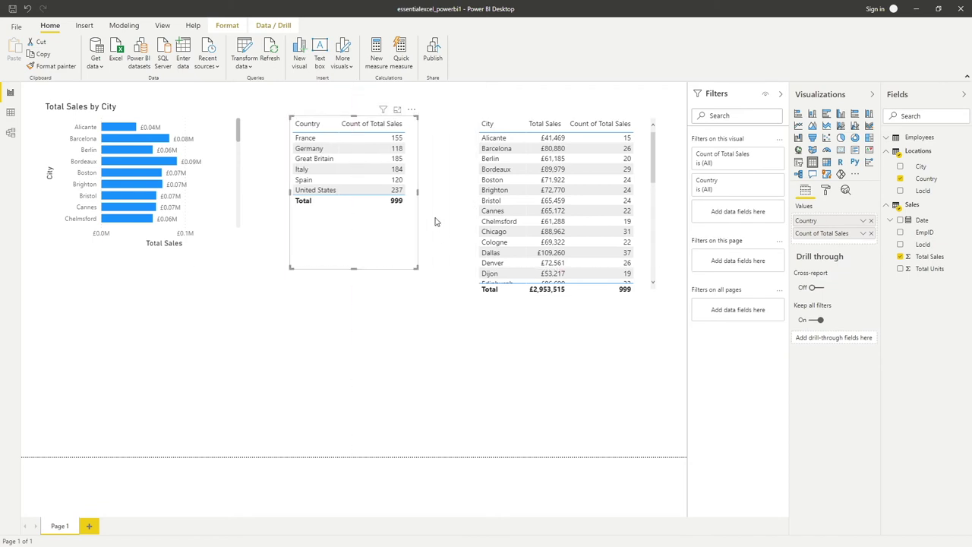
{"action": "left_click", "coordinate": [615, 308]}
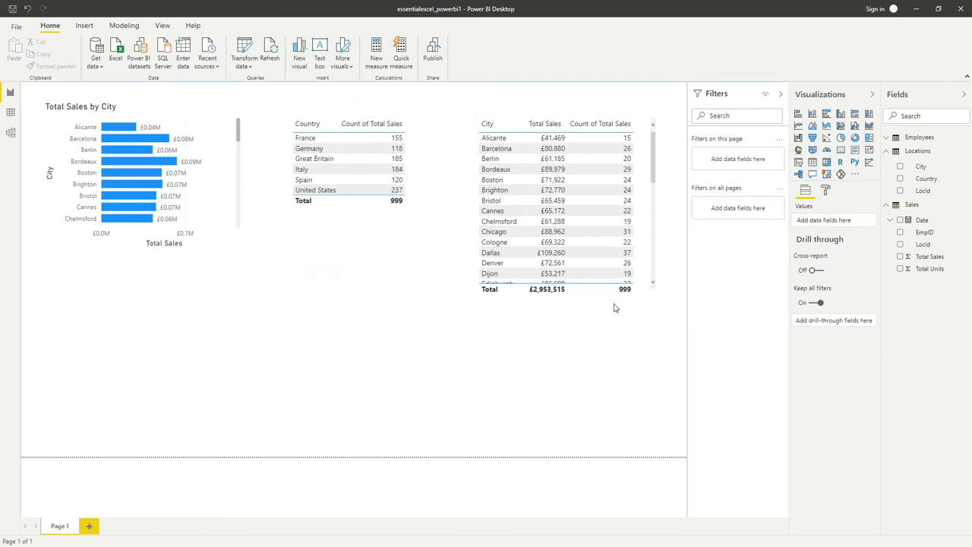
{"action": "left_click_drag", "start_coordinate": [392, 238], "coordinate": [367, 235]}
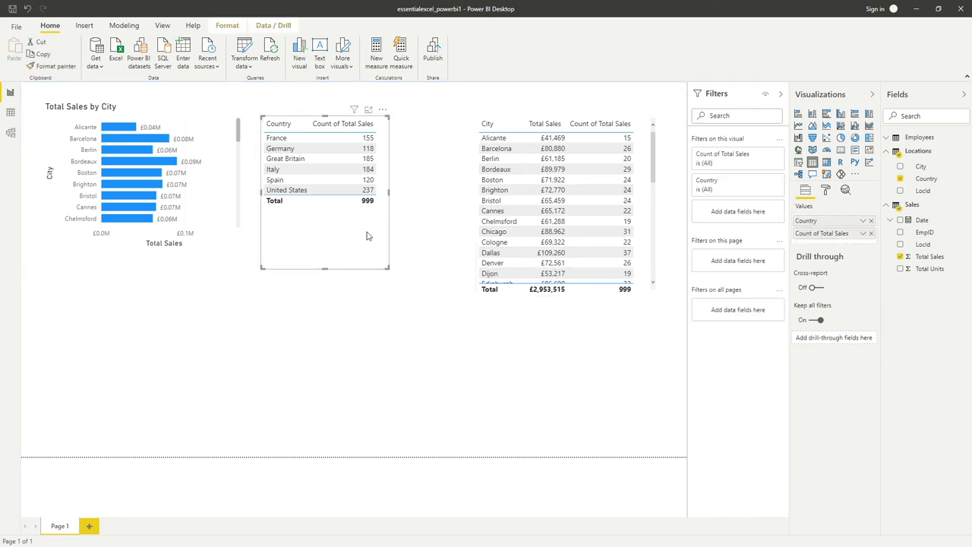
Step: Summarize Total Sales in the country table by Sum and deselect the table
{"action": "left_click", "coordinate": [865, 235]}
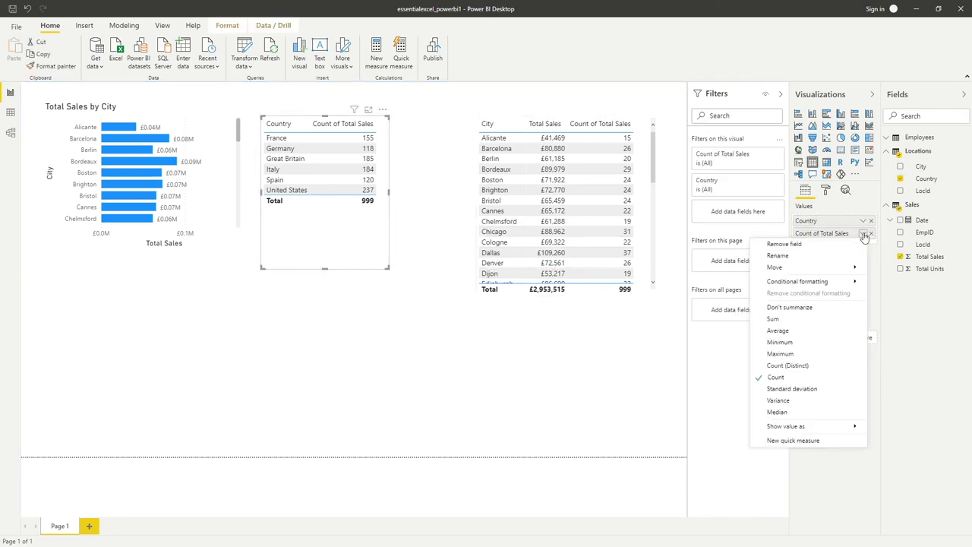
{"action": "left_click", "coordinate": [797, 319]}
{"action": "left_click", "coordinate": [624, 309]}
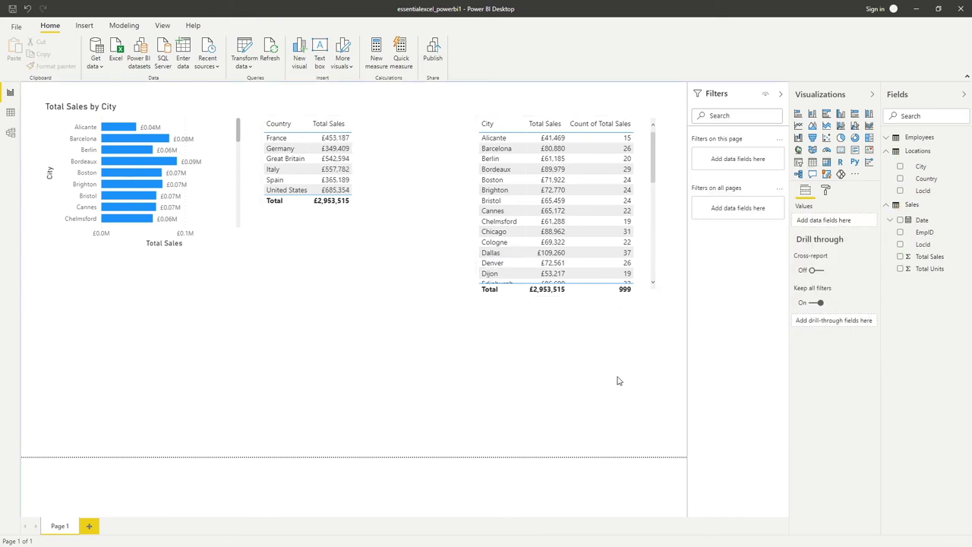
Step: Widen the city table toward the country table and add a third Total Sales column summarized by Average
{"action": "left_click", "coordinate": [651, 284]}
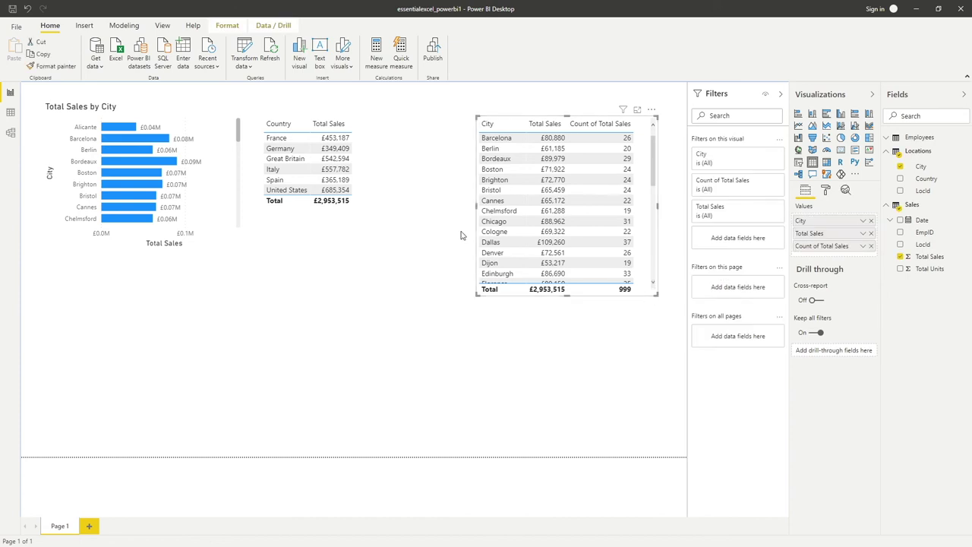
{"action": "left_click_drag", "start_coordinate": [474, 206], "coordinate": [380, 208]}
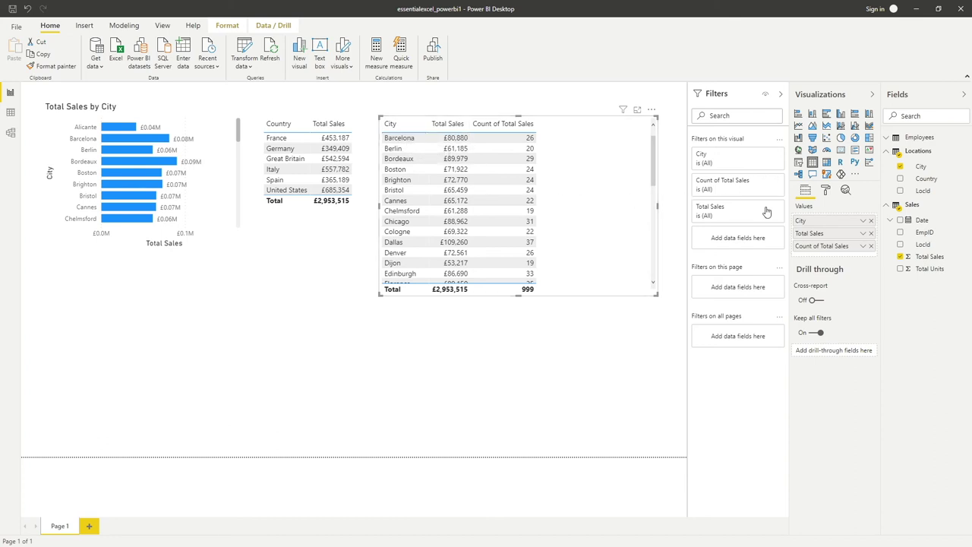
{"action": "left_click_drag", "start_coordinate": [935, 256], "coordinate": [872, 259]}
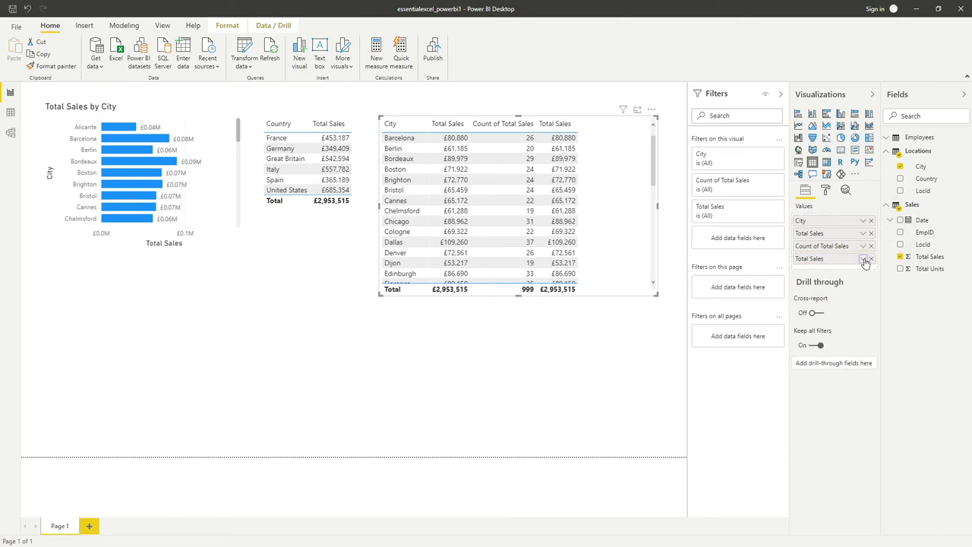
{"action": "left_click", "coordinate": [864, 259]}
{"action": "left_click", "coordinate": [779, 355]}
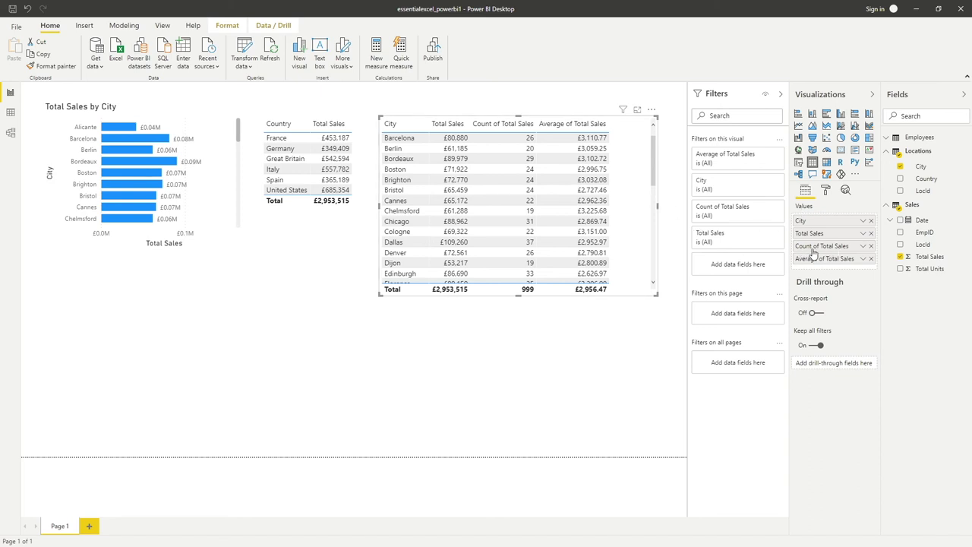
Step: Rename the city table's Count of Total Sales field as Number of Sales
{"action": "left_click", "coordinate": [862, 247]}
{"action": "left_click", "coordinate": [778, 268]}
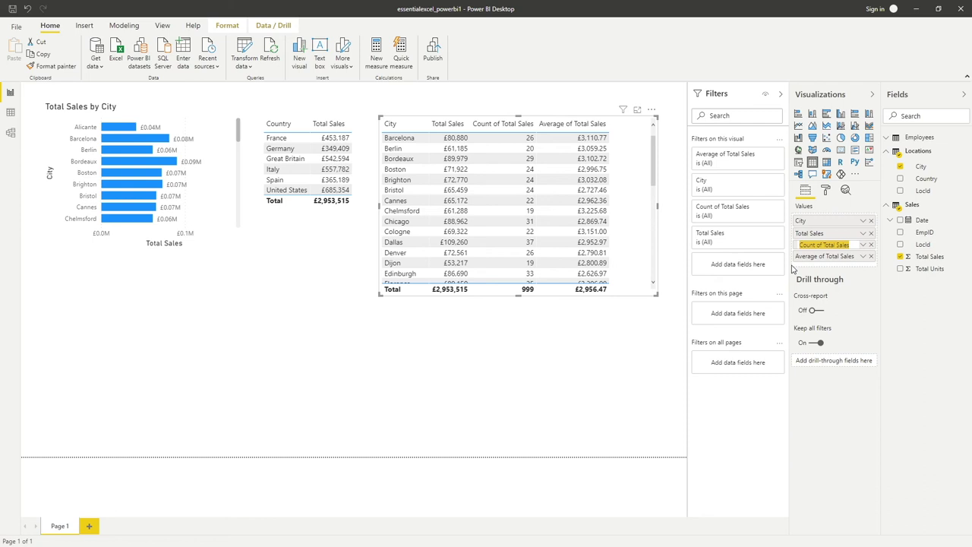
{"action": "type", "text": "Number"}
{"action": "key", "text": "Return"}
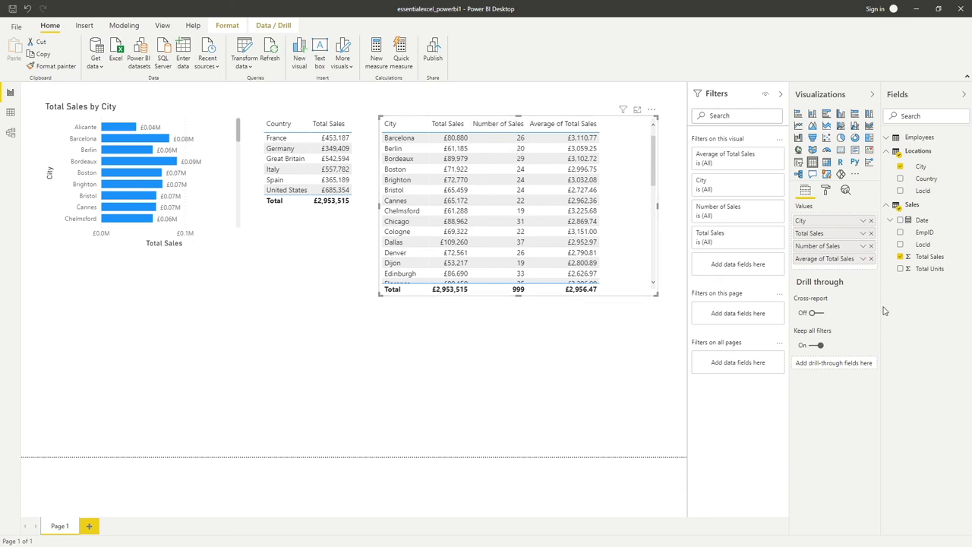
Step: Rename the city table's Average of Total Sales field as Average Sale Amount
{"action": "left_click", "coordinate": [862, 258]}
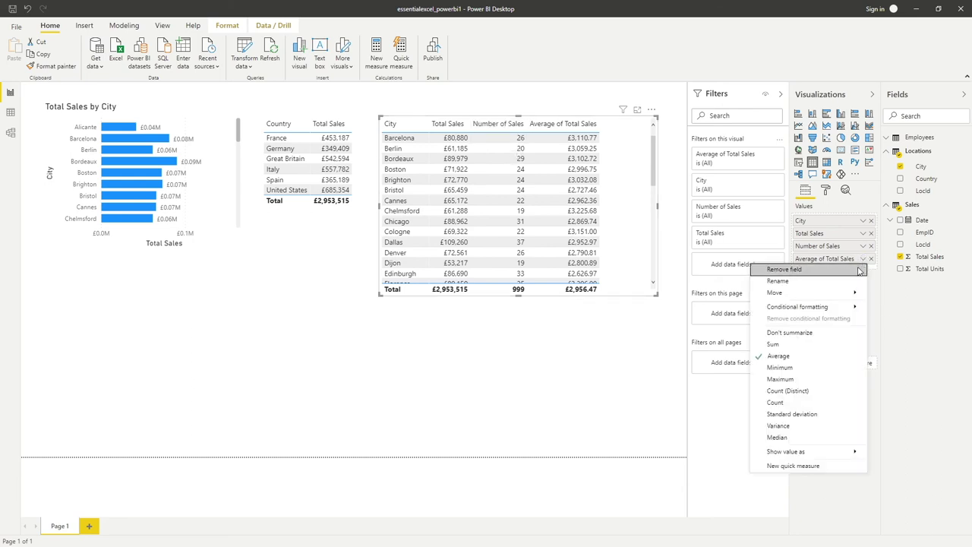
{"action": "left_click", "coordinate": [801, 281]}
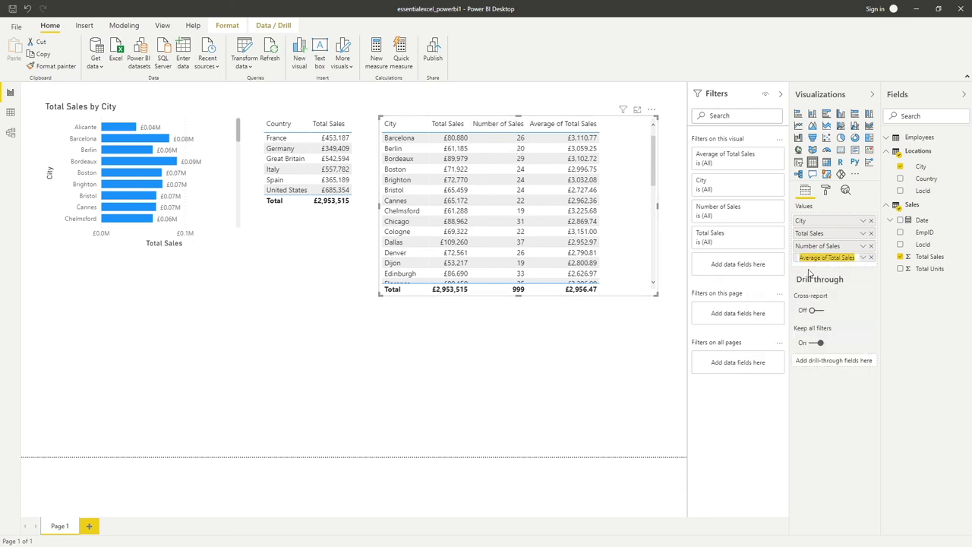
{"action": "type", "text": "Average Sale Amount"}
{"action": "key", "text": "Return"}
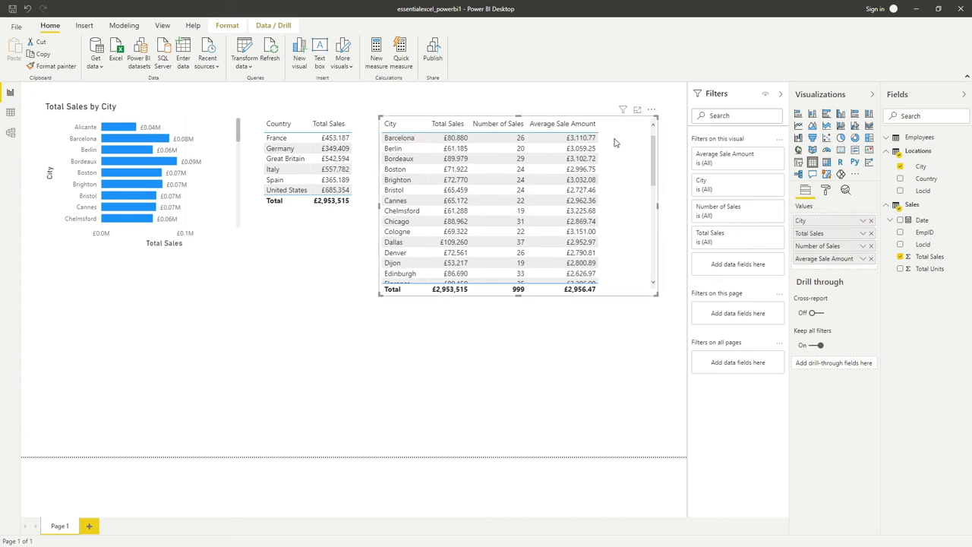
Step: Summarize the Number of Sales field by Minimum and rename it as Smallest Sale
{"action": "left_click", "coordinate": [864, 246]}
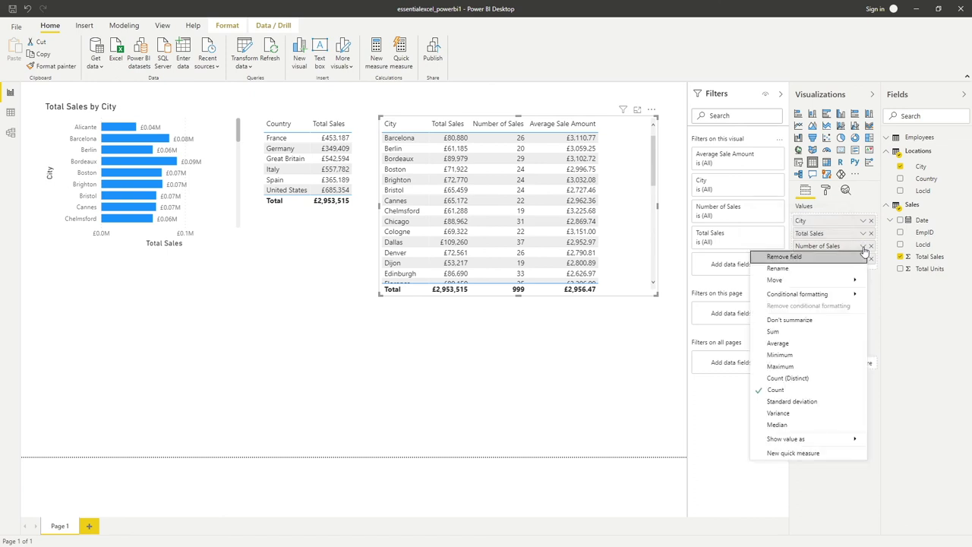
{"action": "left_click", "coordinate": [798, 357]}
{"action": "left_click", "coordinate": [864, 246]}
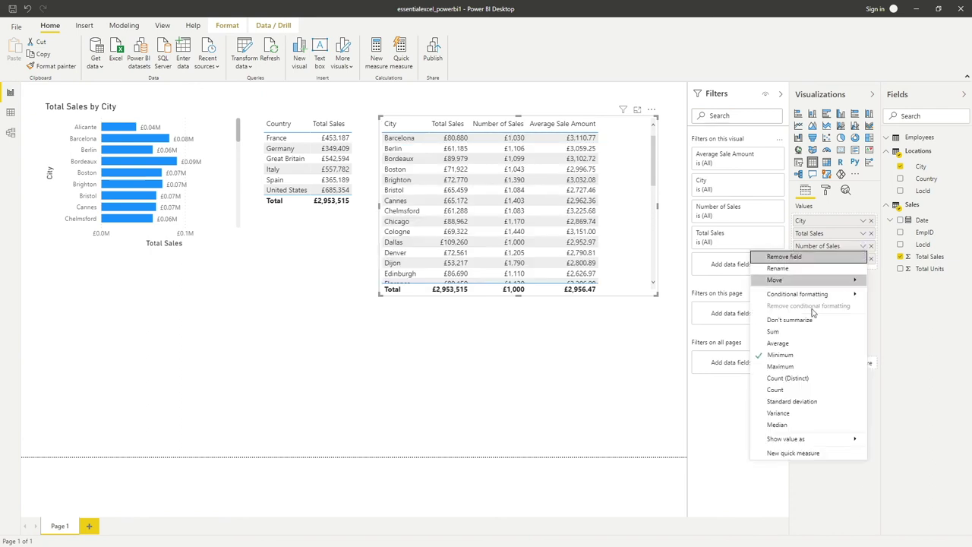
{"action": "left_click", "coordinate": [817, 266]}
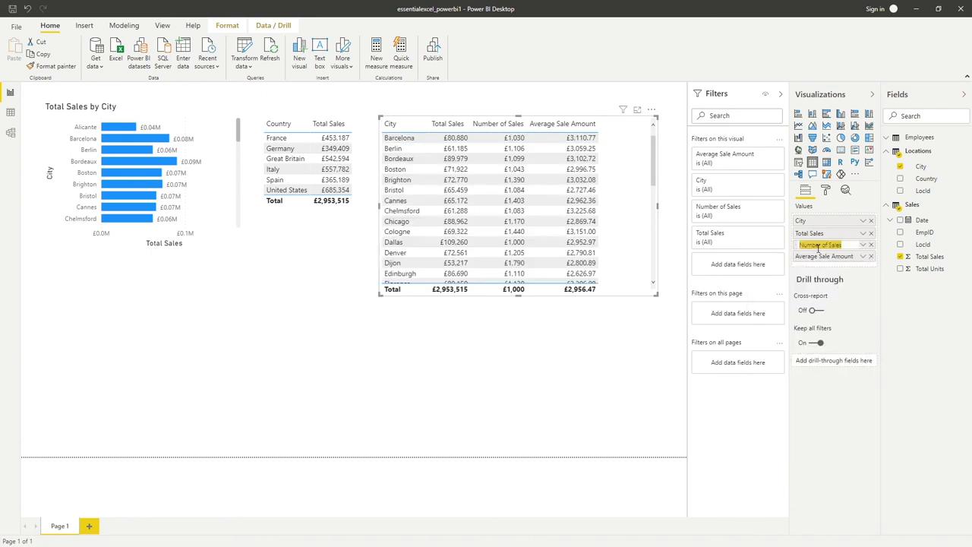
{"action": "type", "text": "Sale"}
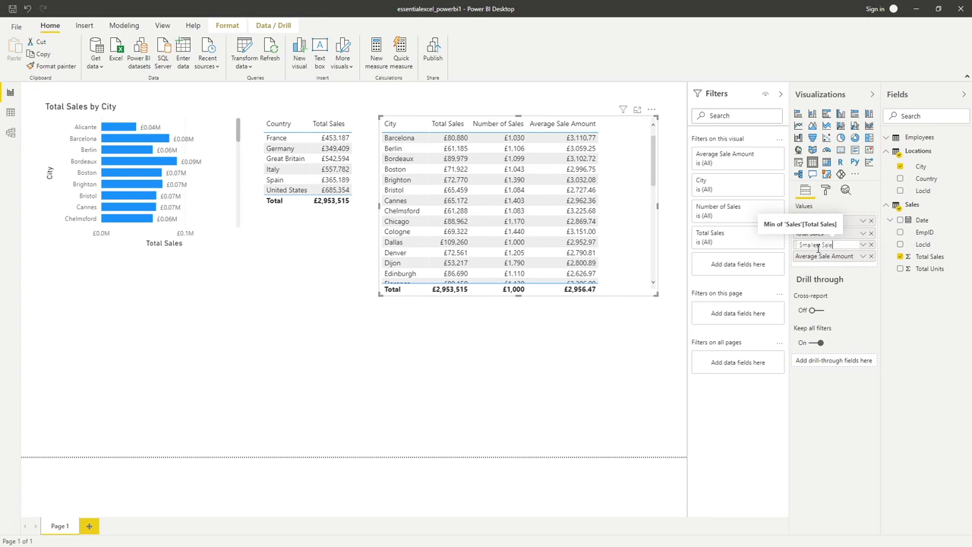
{"action": "key", "text": "Return"}
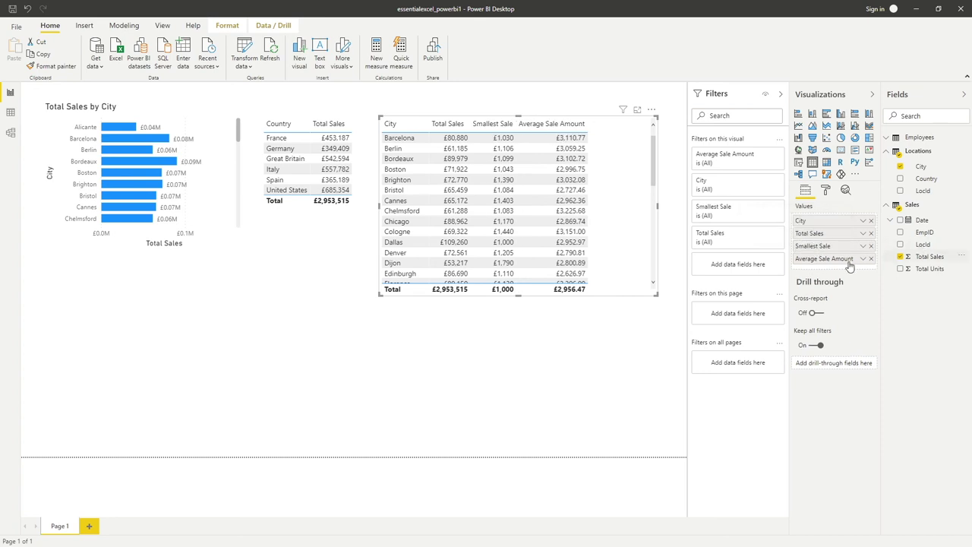
Step: Rename the city table's Average Sale Amount field as Largest Sale
{"action": "left_click", "coordinate": [863, 259]}
{"action": "left_click", "coordinate": [829, 281]}
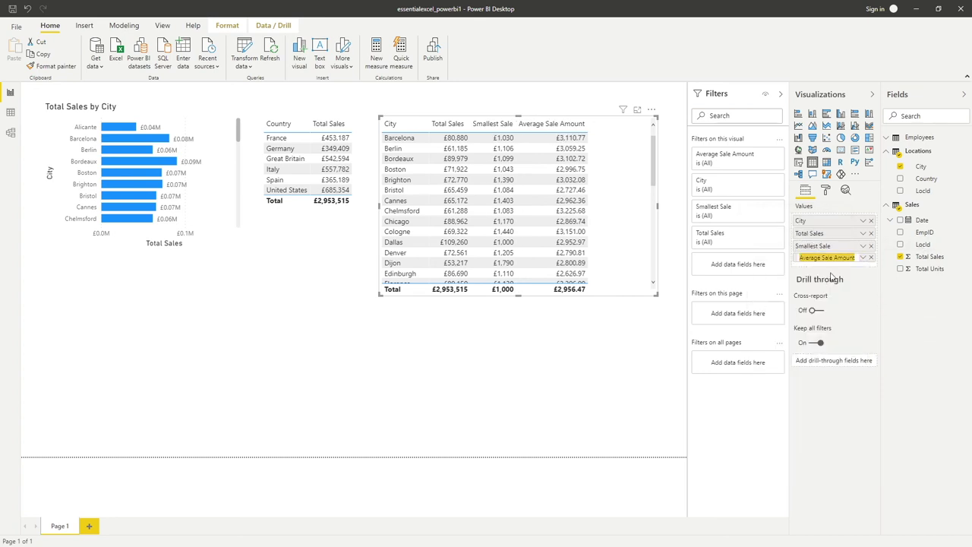
{"action": "type", "text": "Largest Sale"}
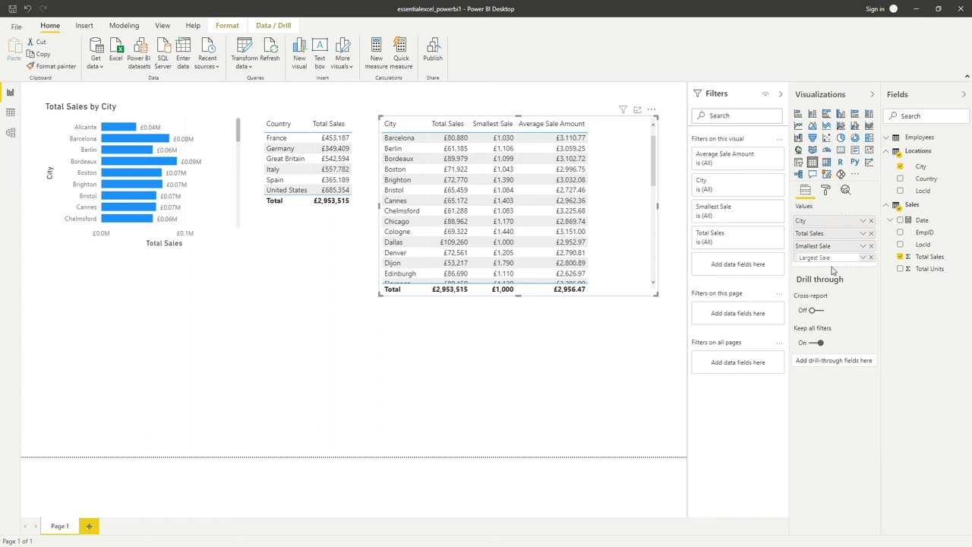
{"action": "key", "text": "Return"}
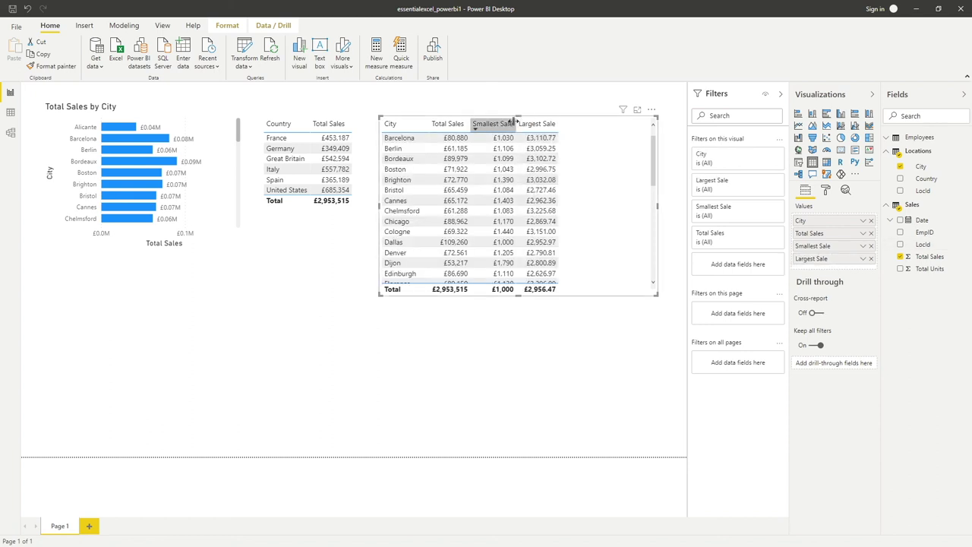
{"action": "left_click", "coordinate": [863, 246]}
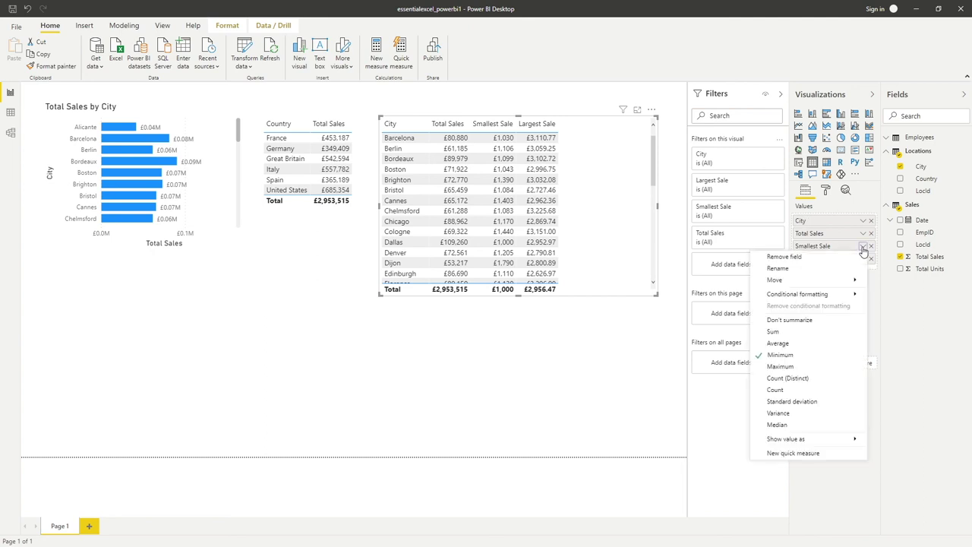
{"action": "left_click", "coordinate": [862, 255]}
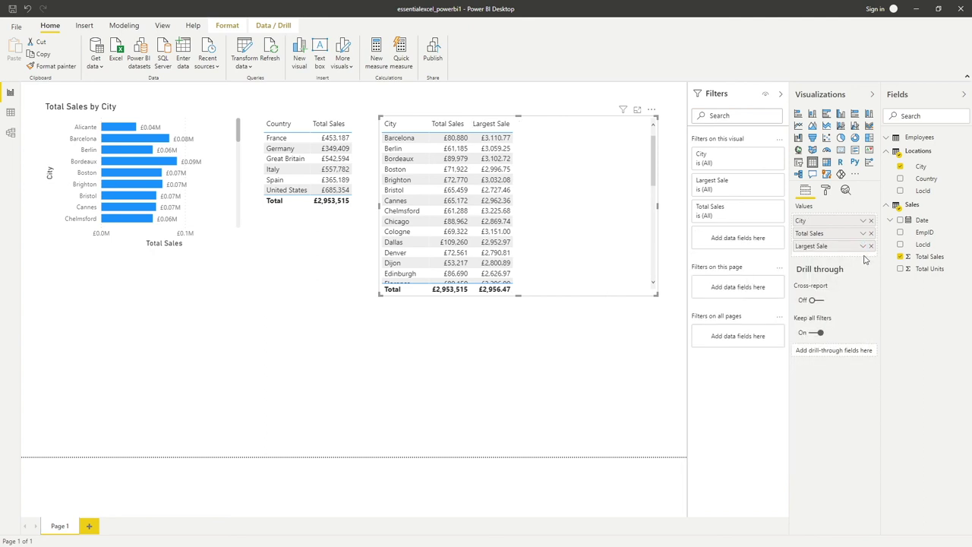
{"action": "key", "text": "ctrl+z"}
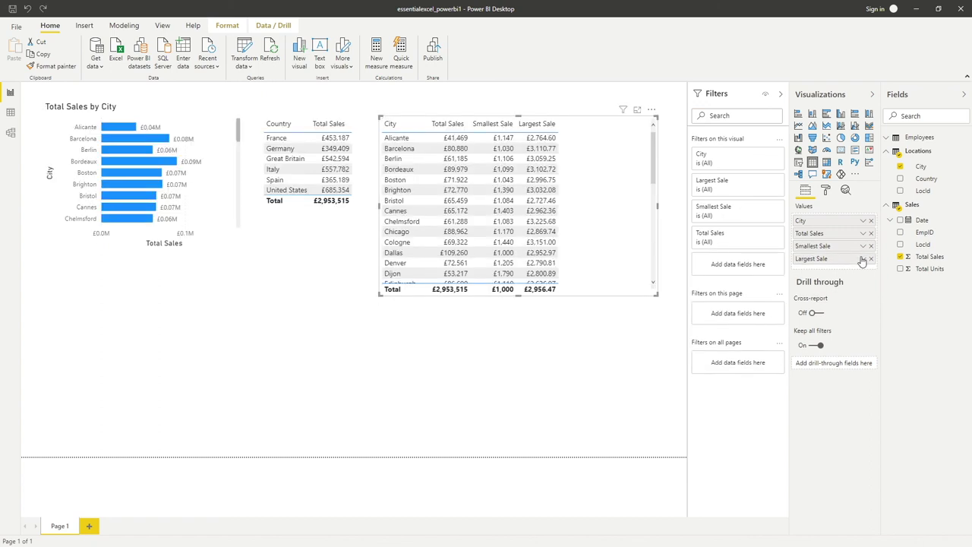
Step: Summarize the Largest Sale field by Maximum and lengthen the city table to show more cities
{"action": "left_click", "coordinate": [862, 261]}
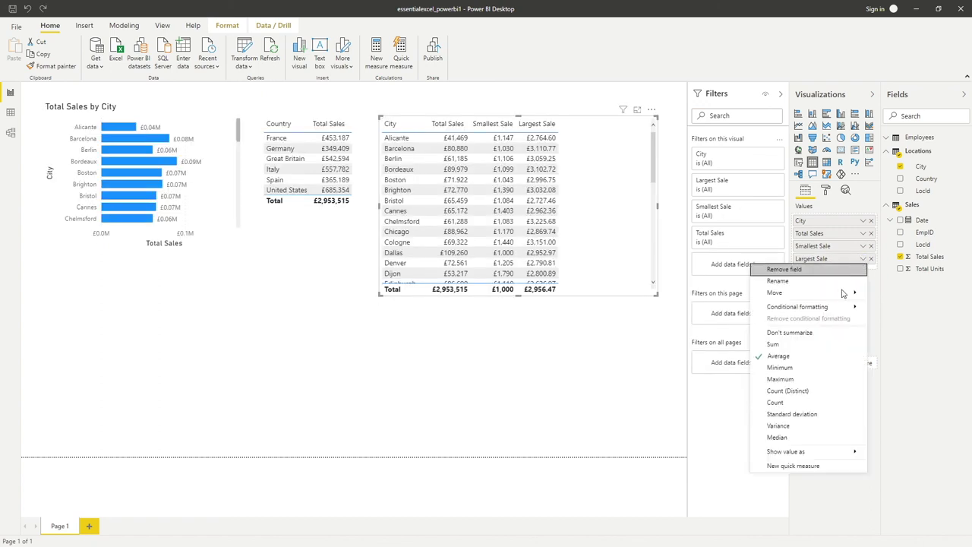
{"action": "left_click", "coordinate": [806, 381]}
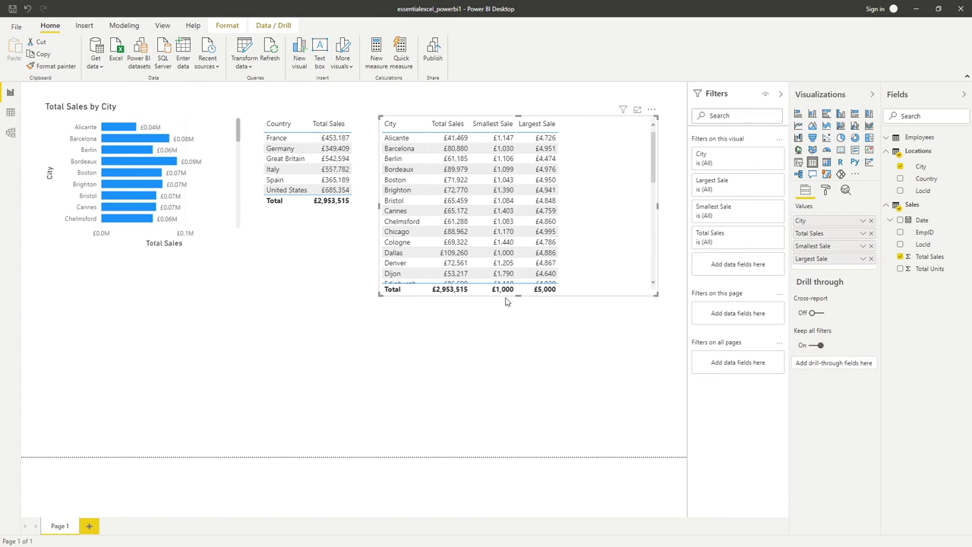
{"action": "left_click_drag", "start_coordinate": [520, 310], "coordinate": [534, 439]}
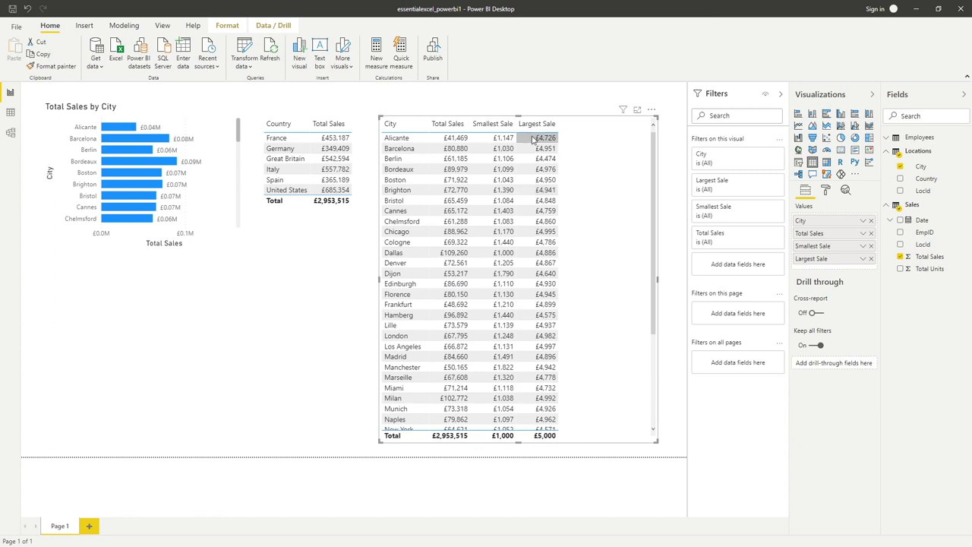
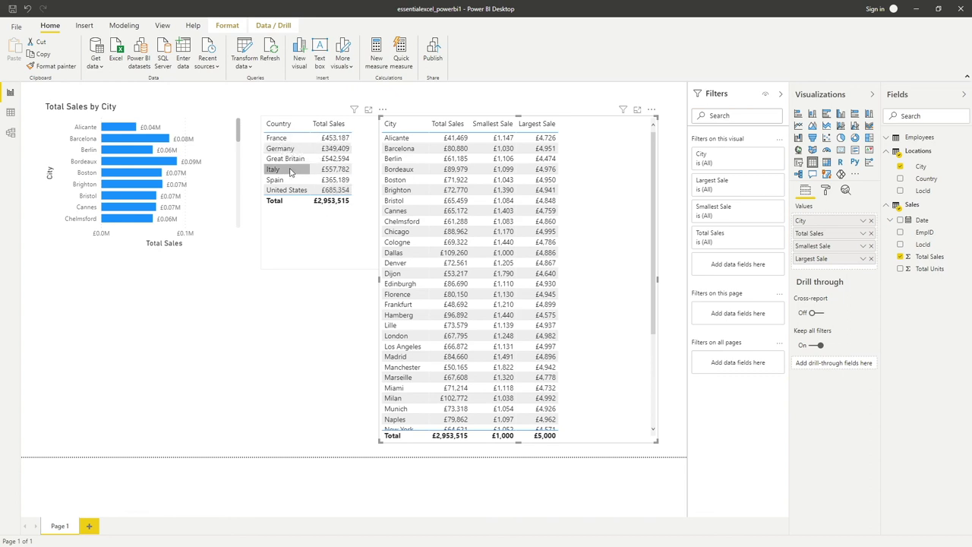
Step: Cross-filter the report by Great Britain and move the city table clear of the country table
{"action": "left_click", "coordinate": [339, 159]}
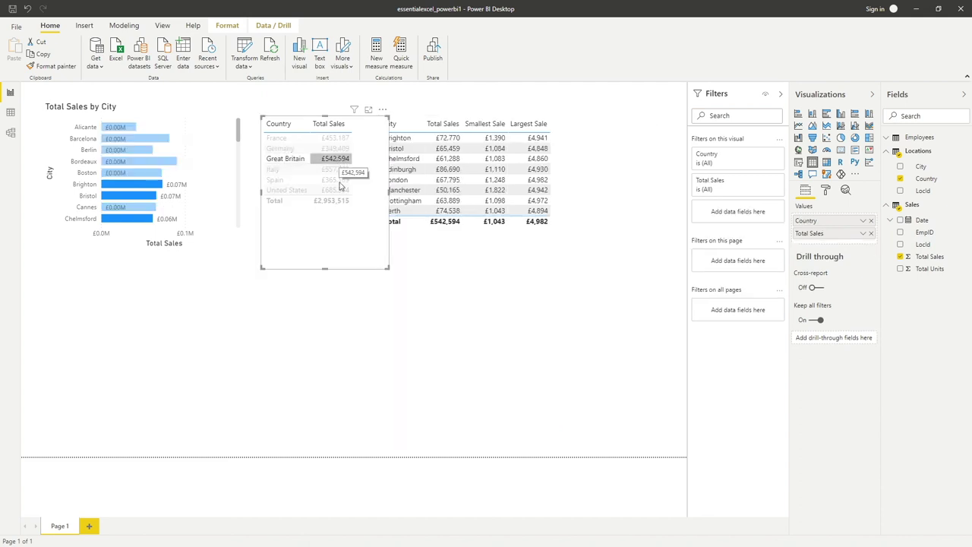
{"action": "left_click_drag", "start_coordinate": [582, 256], "coordinate": [559, 249]}
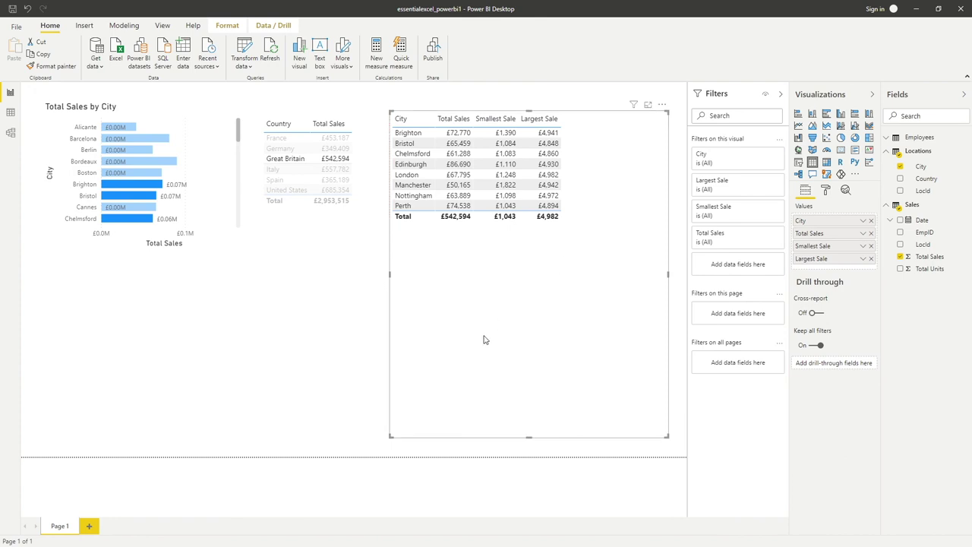